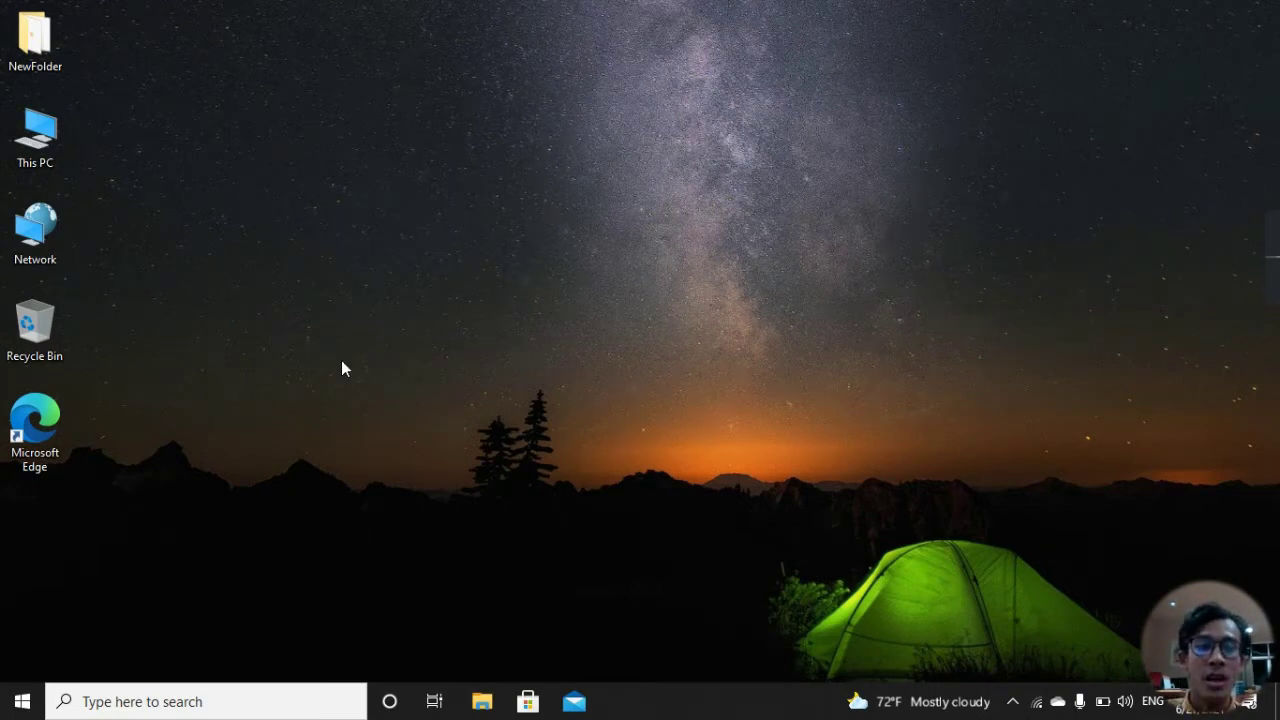
Step: Enable the Control Panel desktop icon in the desktop icon settings, apply the change and close the settings
{"action": "right_click", "coordinate": [386, 253]}
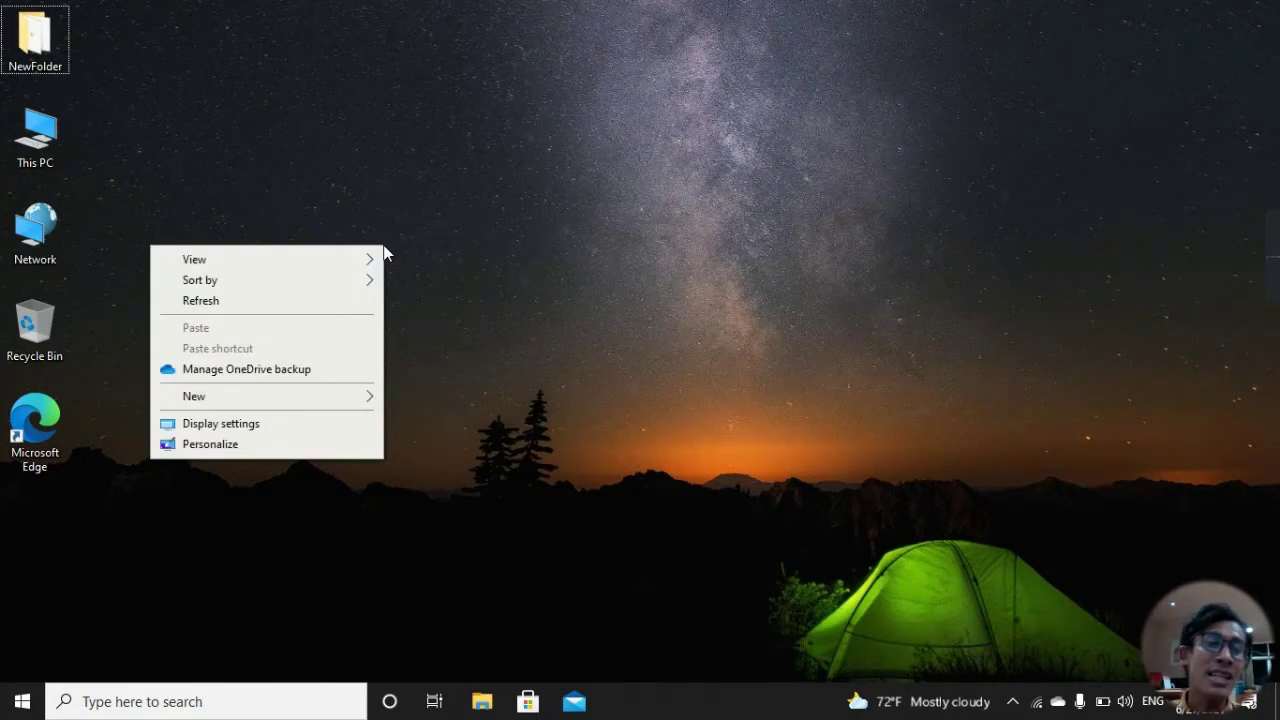
{"action": "left_click", "coordinate": [281, 447]}
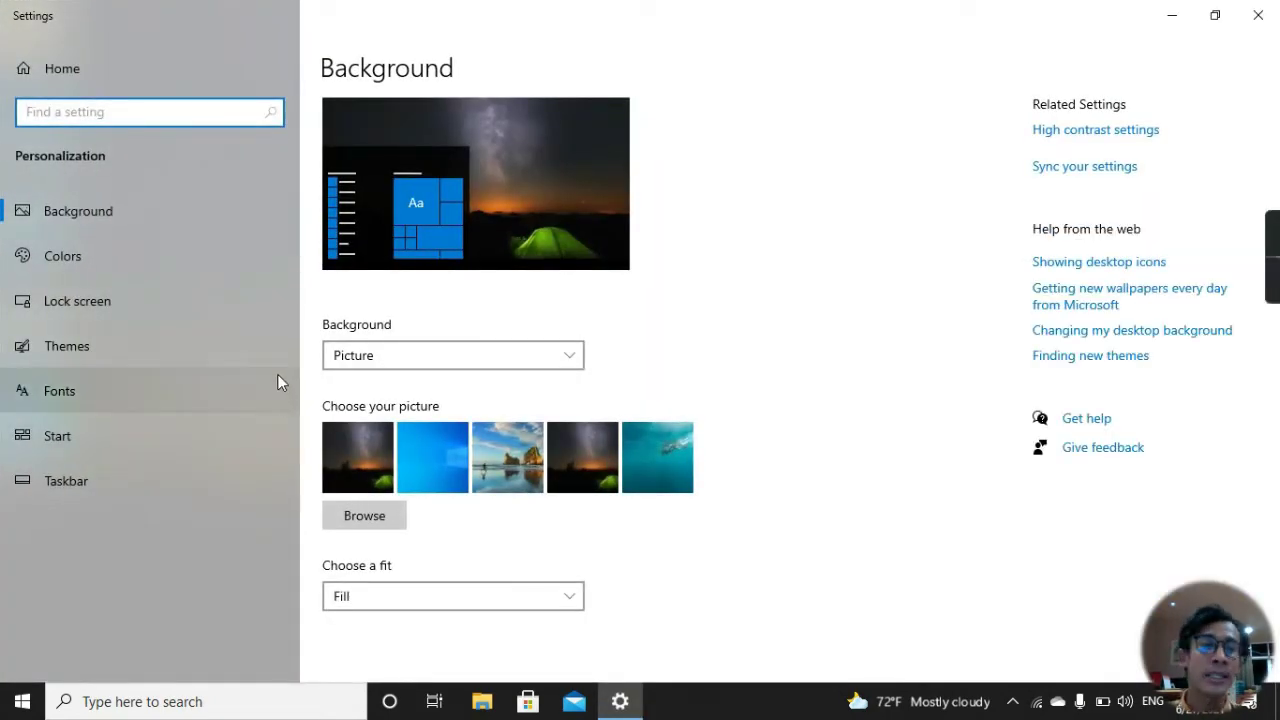
{"action": "left_click", "coordinate": [102, 345]}
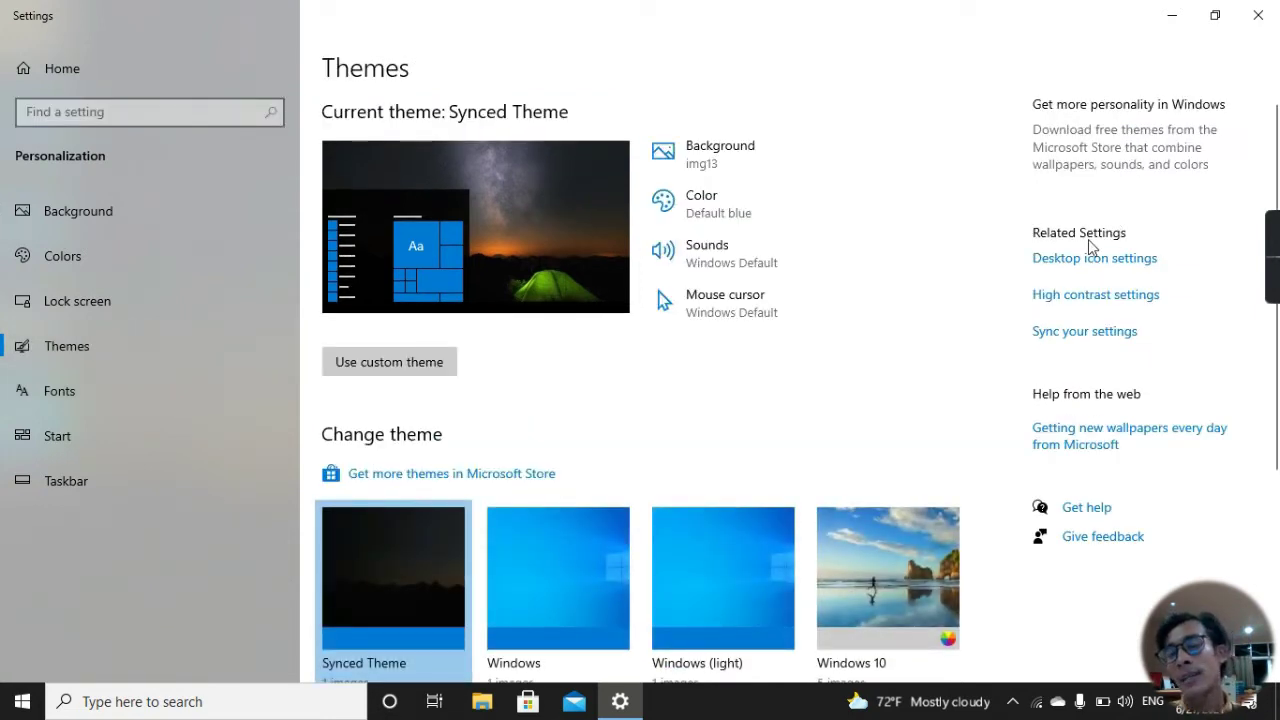
{"action": "left_click", "coordinate": [1108, 268]}
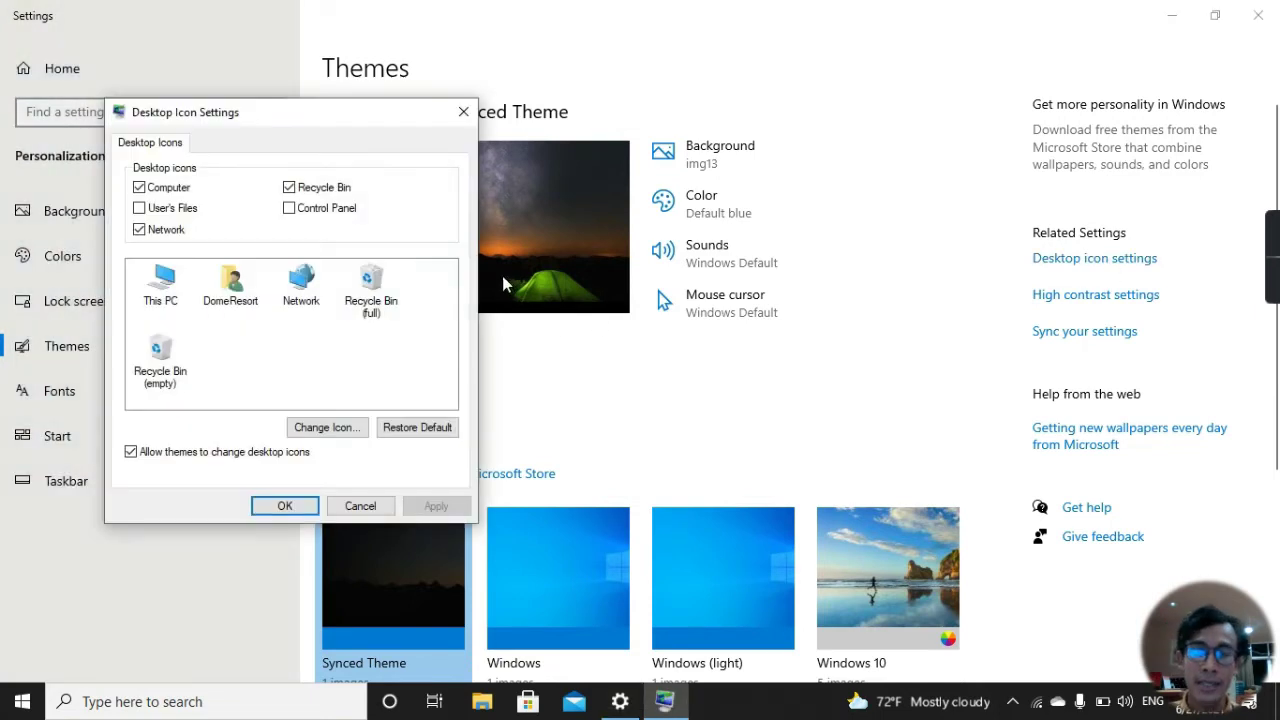
{"action": "left_click", "coordinate": [289, 209]}
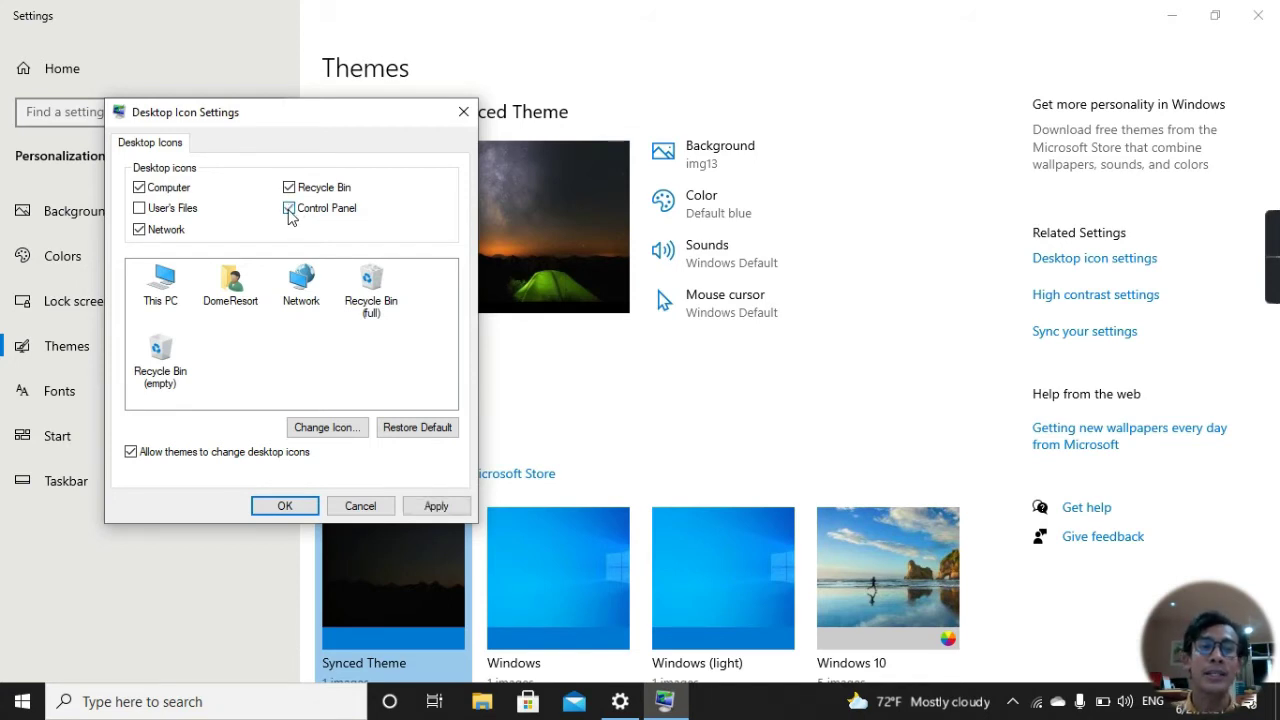
{"action": "left_click", "coordinate": [438, 507]}
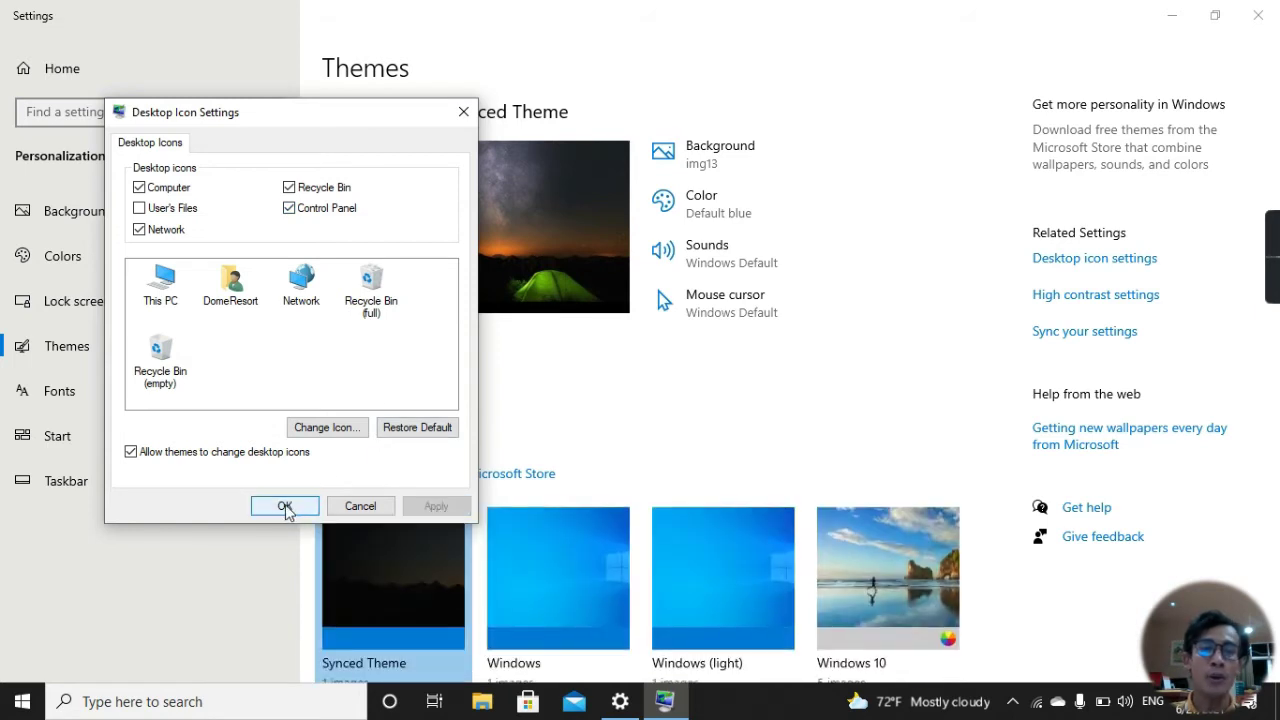
{"action": "left_click", "coordinate": [286, 508]}
{"action": "left_click", "coordinate": [1258, 15]}
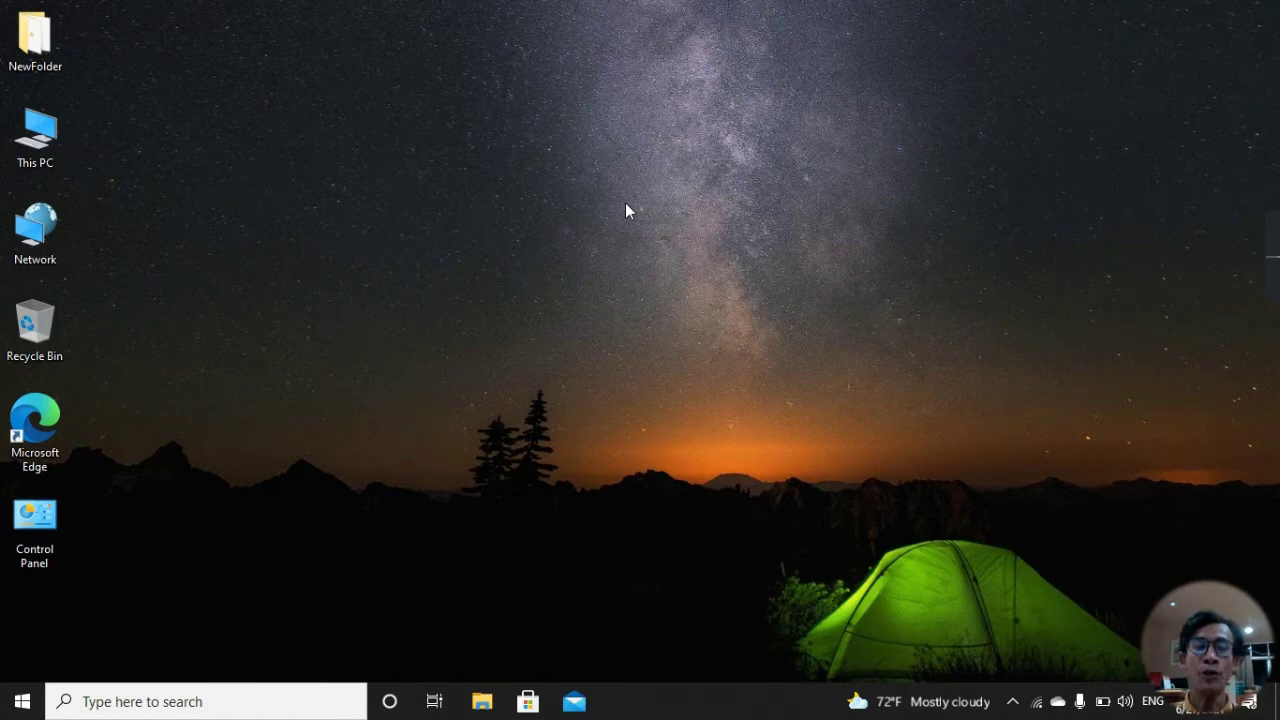
Step: Open Control Panel from its desktop icon and close it again
{"action": "left_click", "coordinate": [372, 428]}
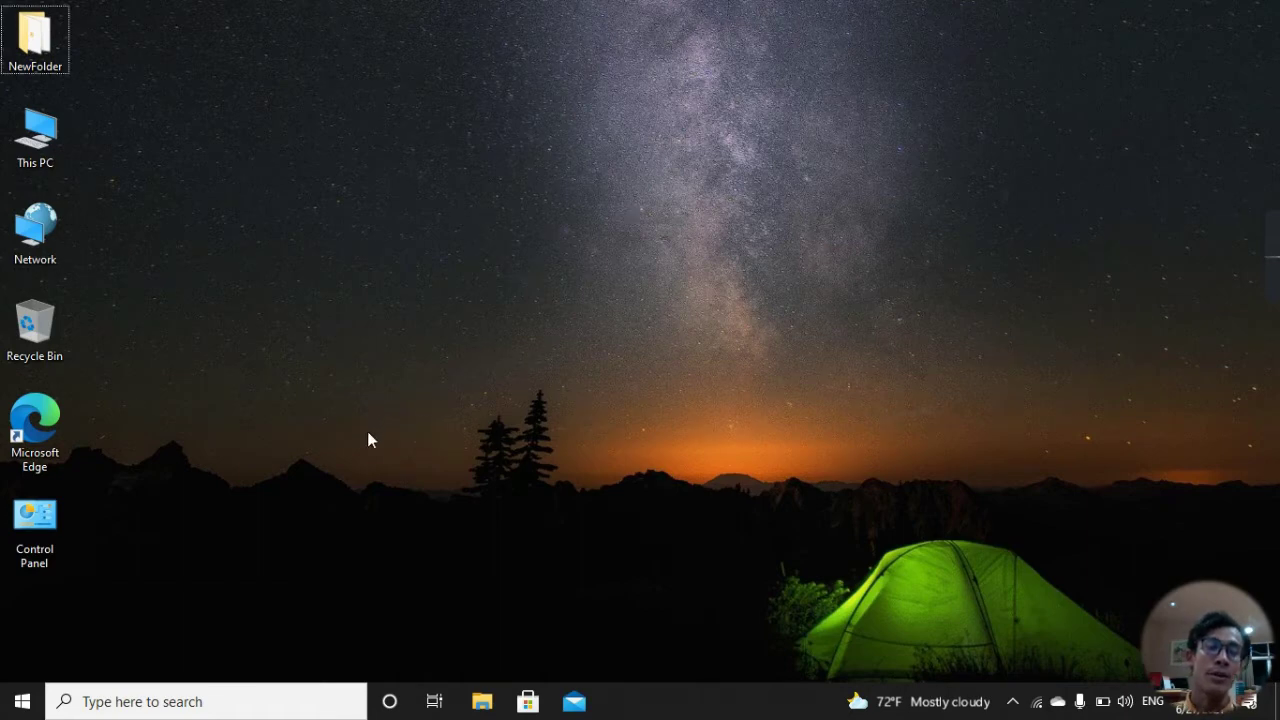
{"action": "double_click", "coordinate": [37, 535]}
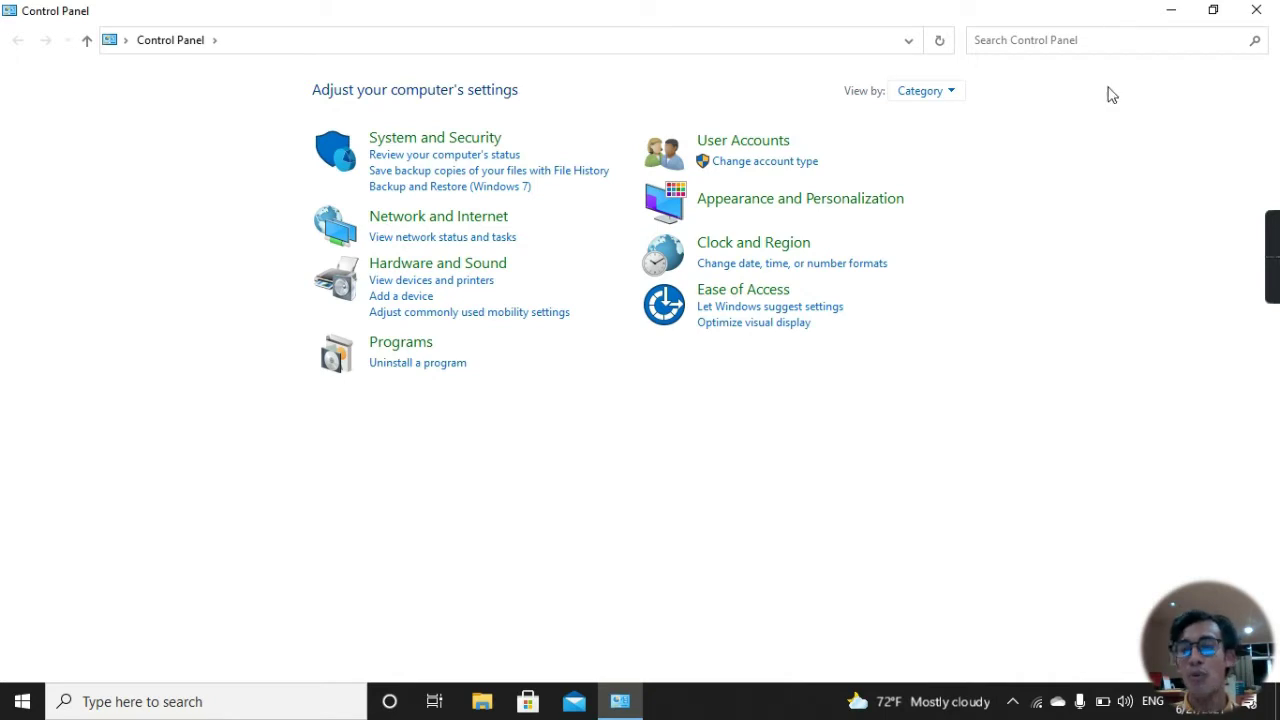
{"action": "left_click", "coordinate": [1257, 10]}
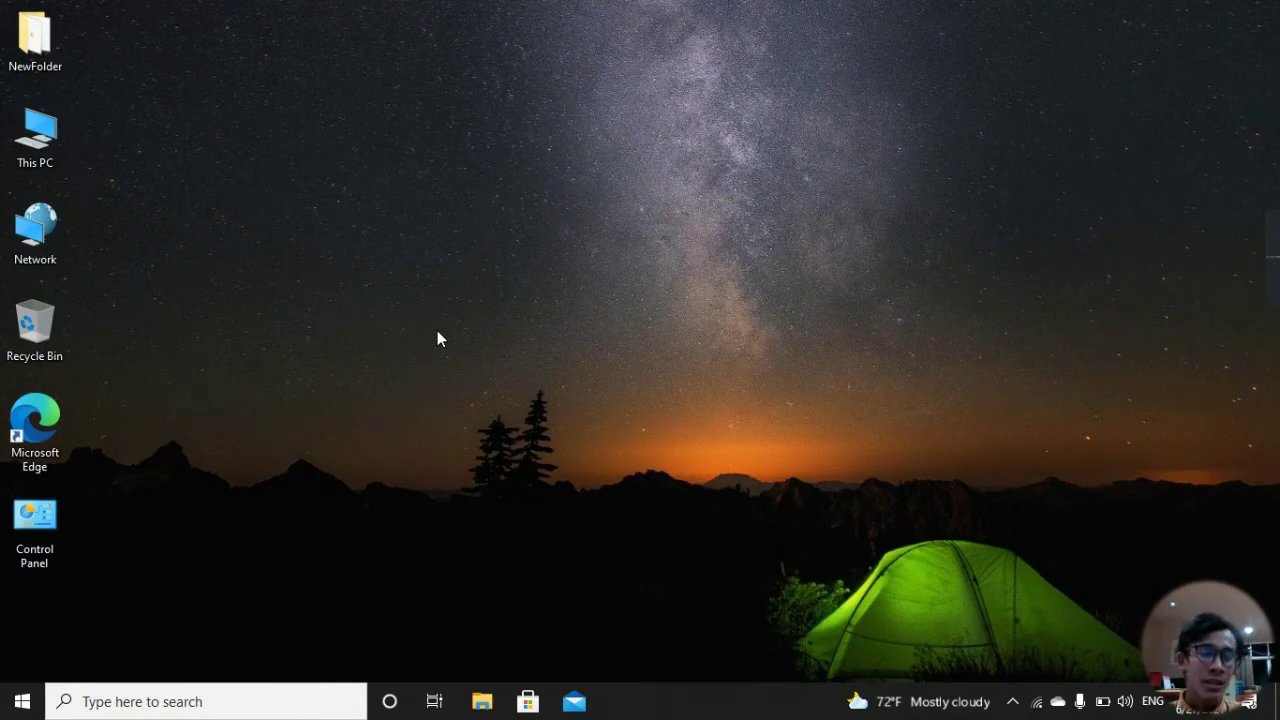
Step: Search Windows for "control", open Control Panel from the results and close its window
{"action": "left_click", "coordinate": [22, 701]}
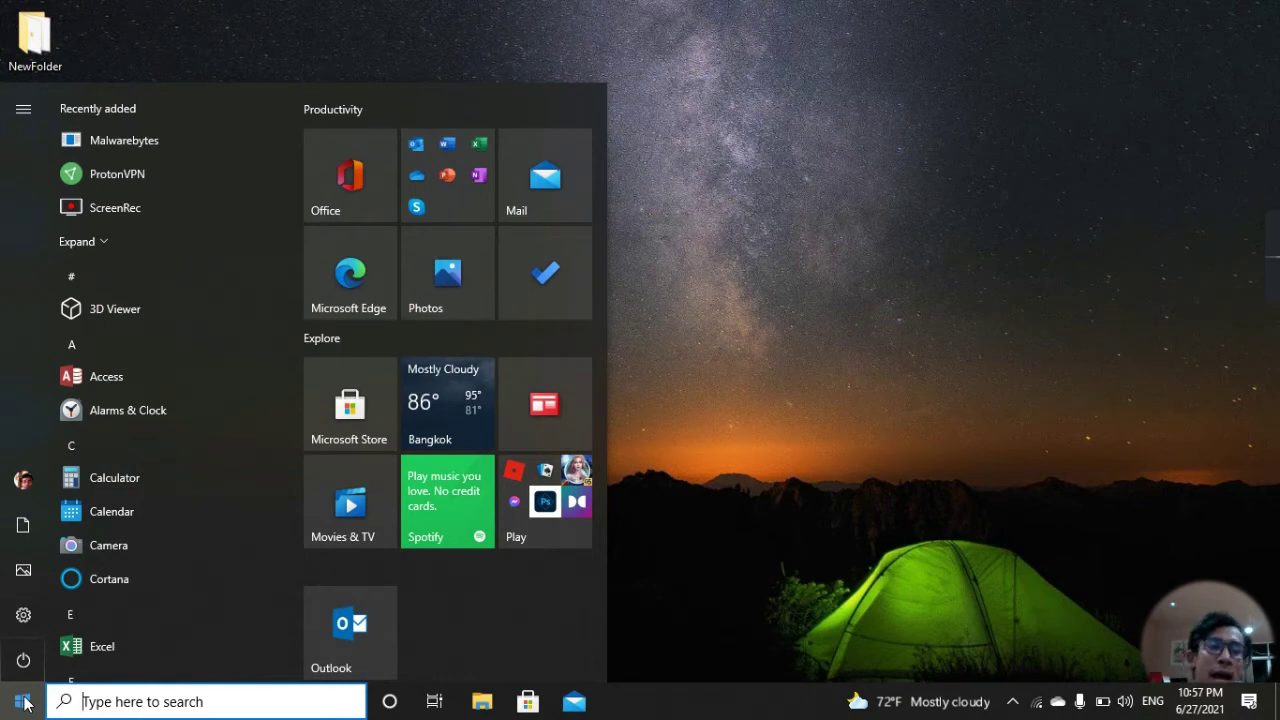
{"action": "type", "text": "control"}
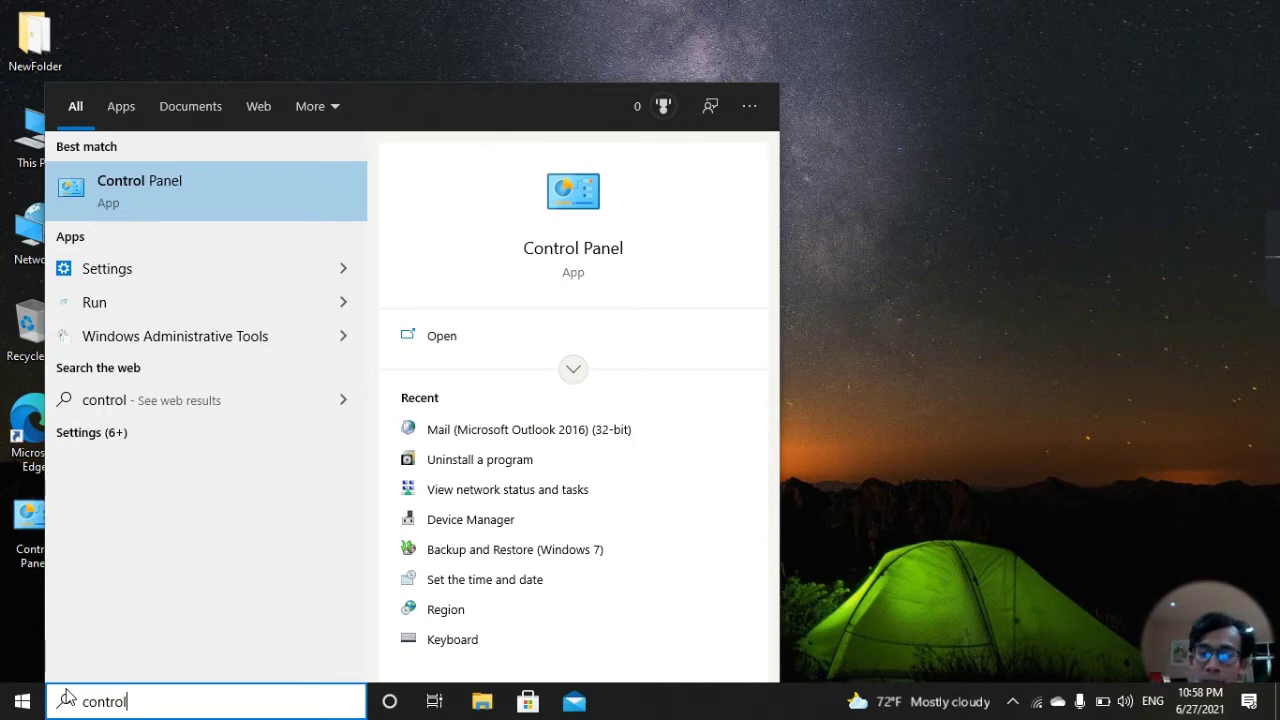
{"action": "key", "text": "Return"}
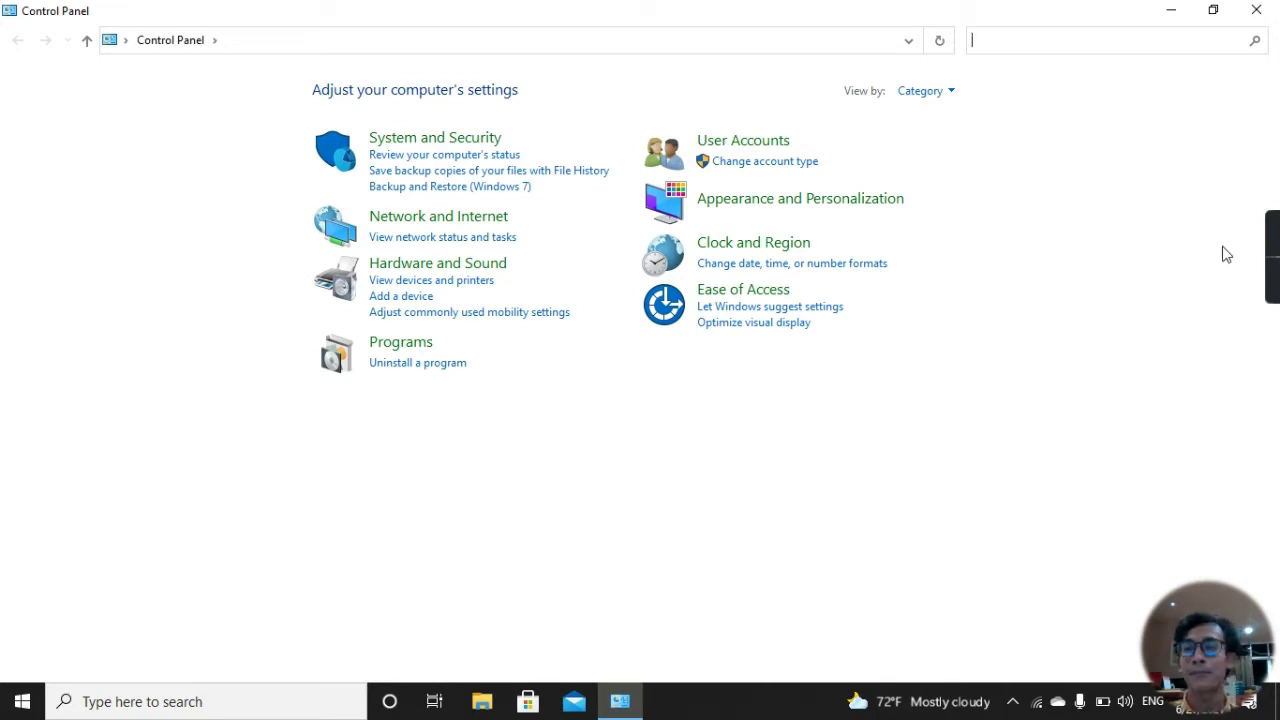
{"action": "left_click", "coordinate": [1256, 10]}
{"action": "left_click", "coordinate": [307, 468]}
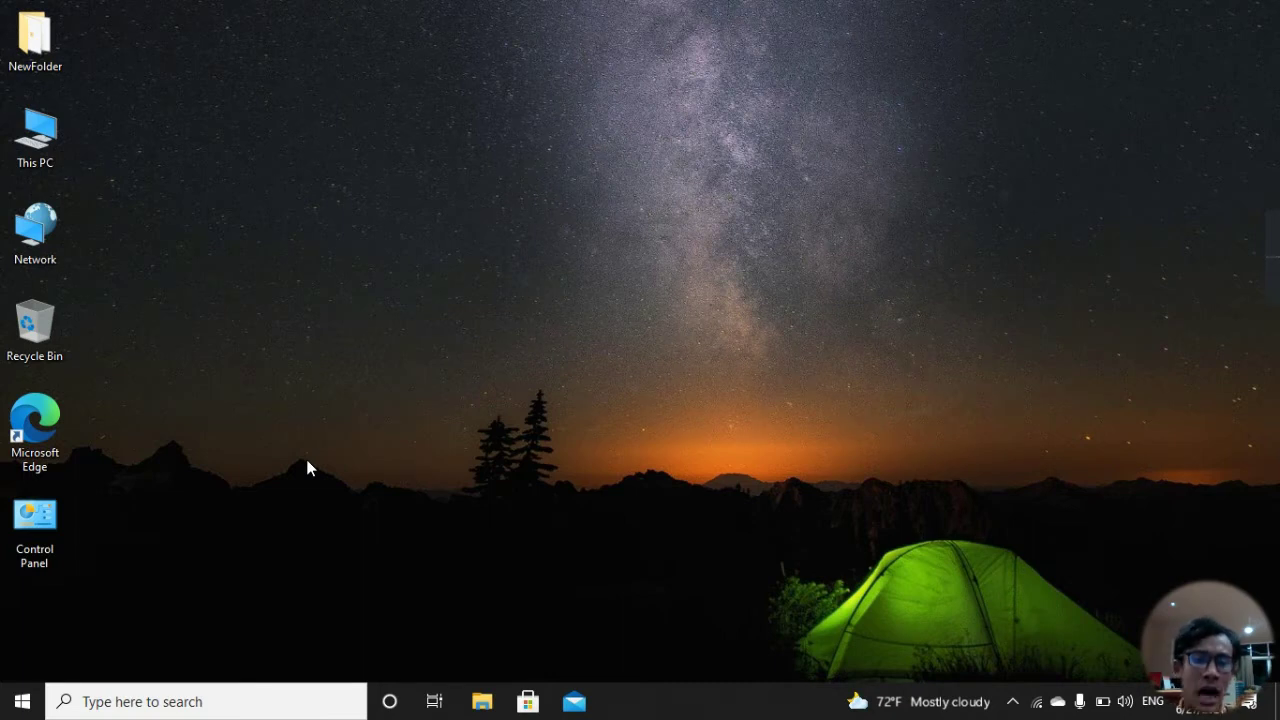
Step: Launch Control Panel with the Run command "control" and close its window
{"action": "key", "text": "super+r"}
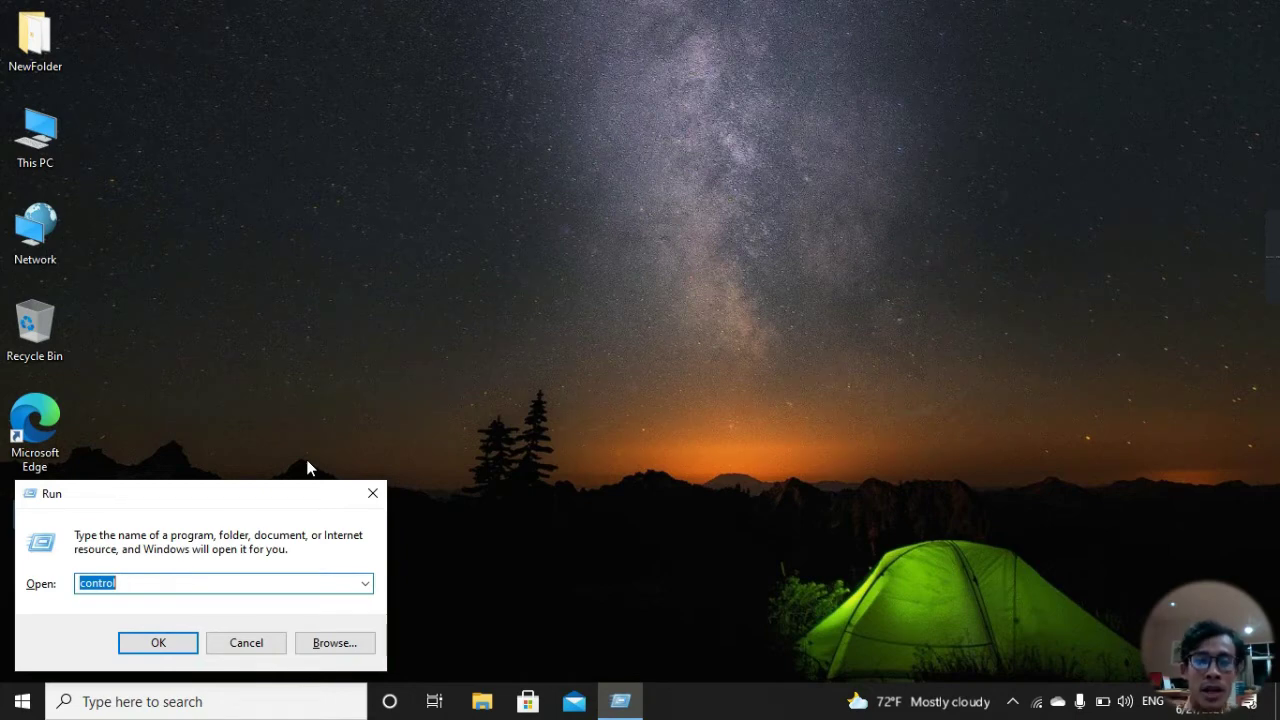
{"action": "type", "text": "c"}
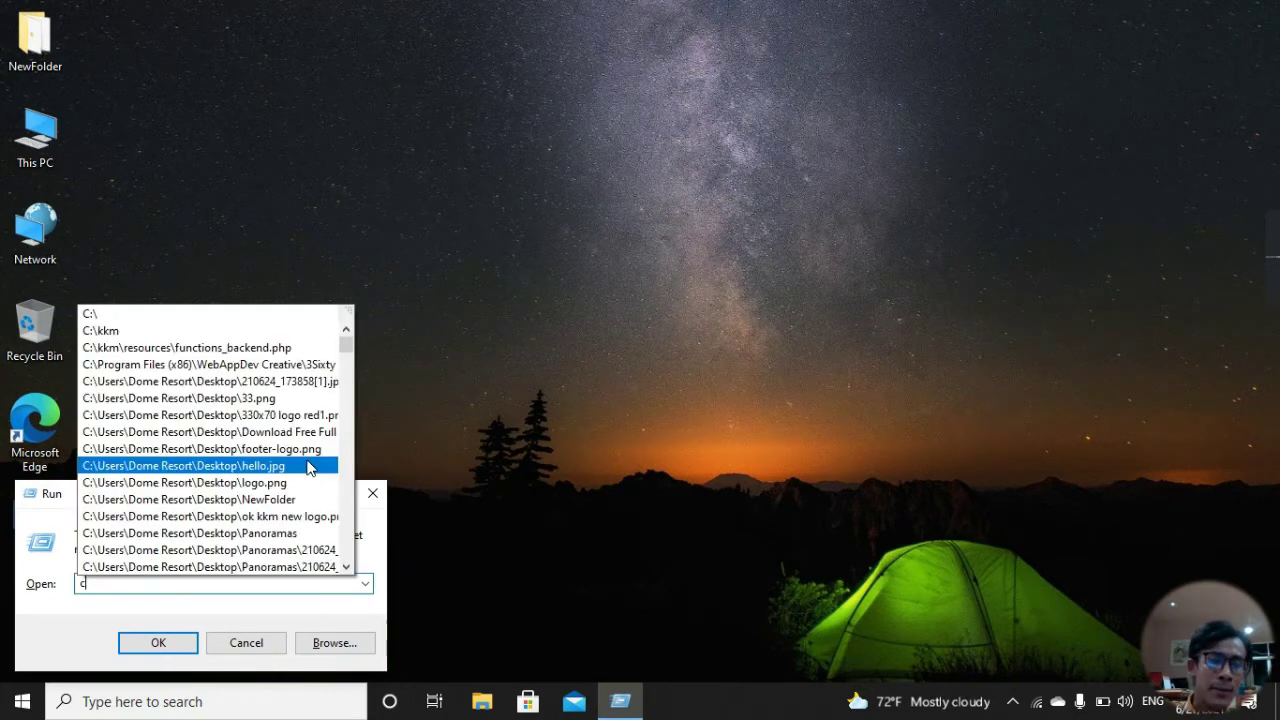
{"action": "type", "text": "ontrol"}
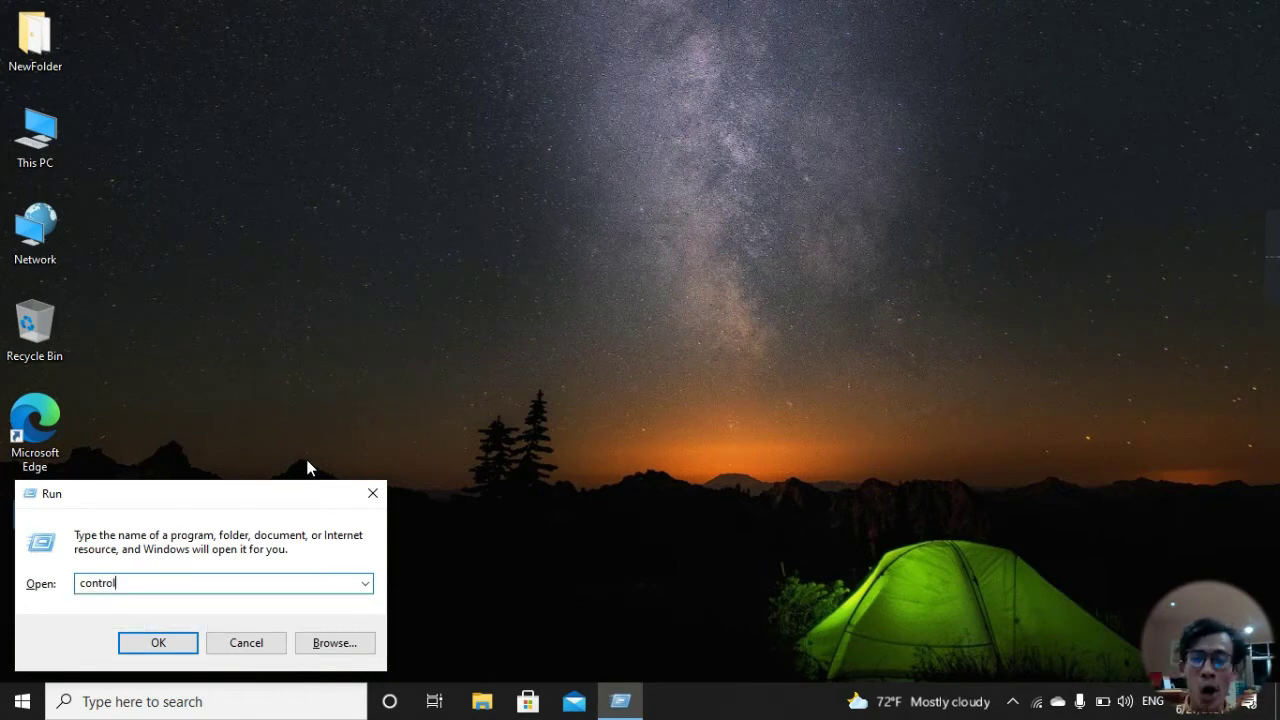
{"action": "key", "text": "Return"}
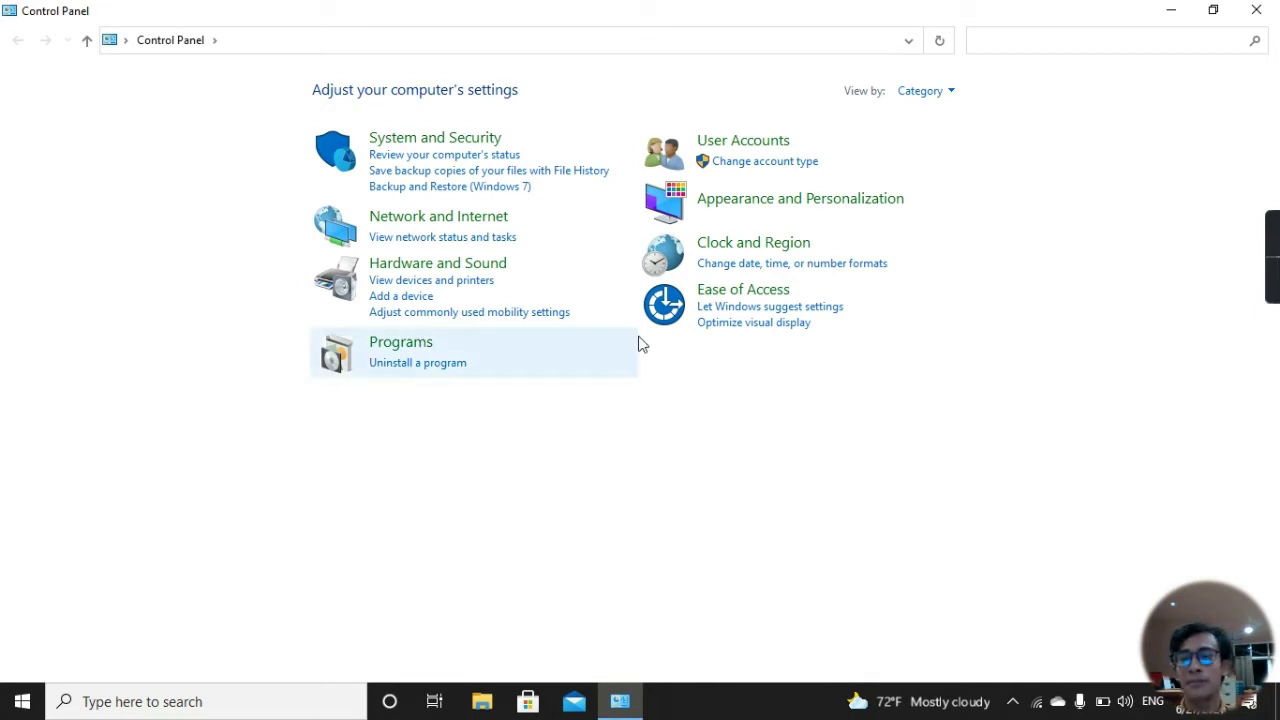
{"action": "left_click", "coordinate": [1257, 10]}
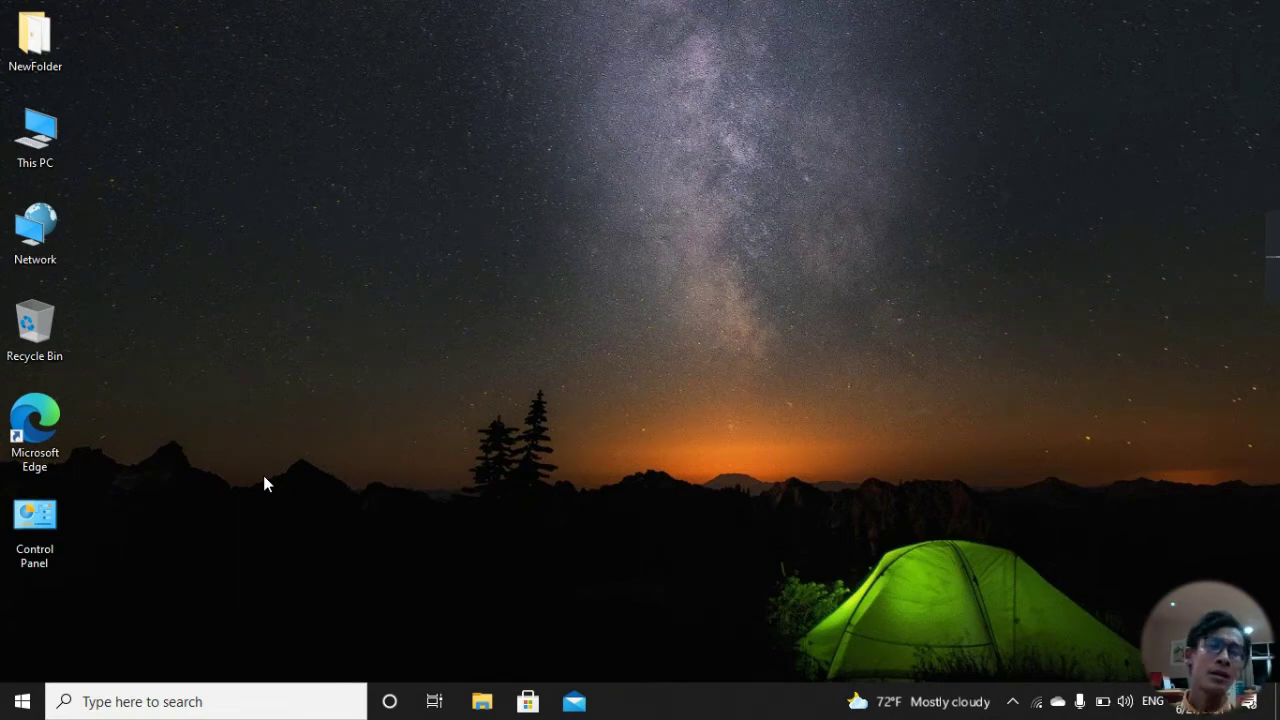
Step: Open Control Panel from the desktop and check the available view modes, keeping the Category view
{"action": "double_click", "coordinate": [33, 540]}
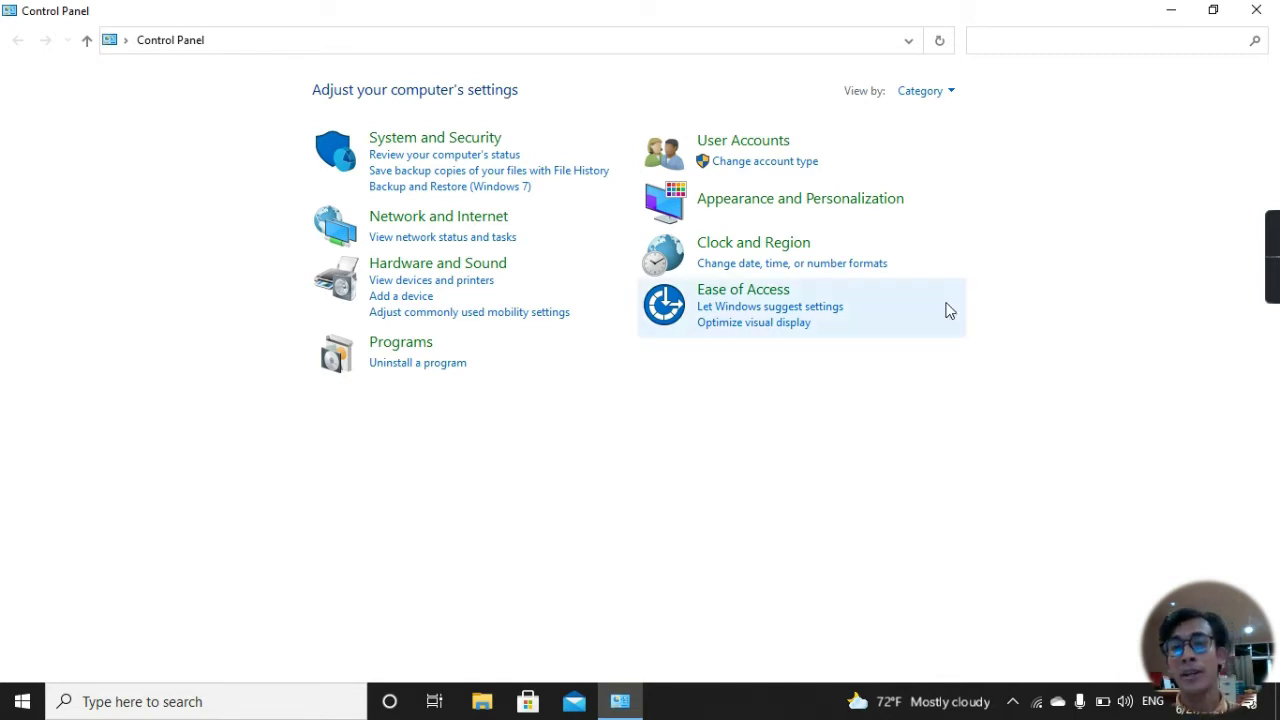
{"action": "left_click", "coordinate": [926, 96]}
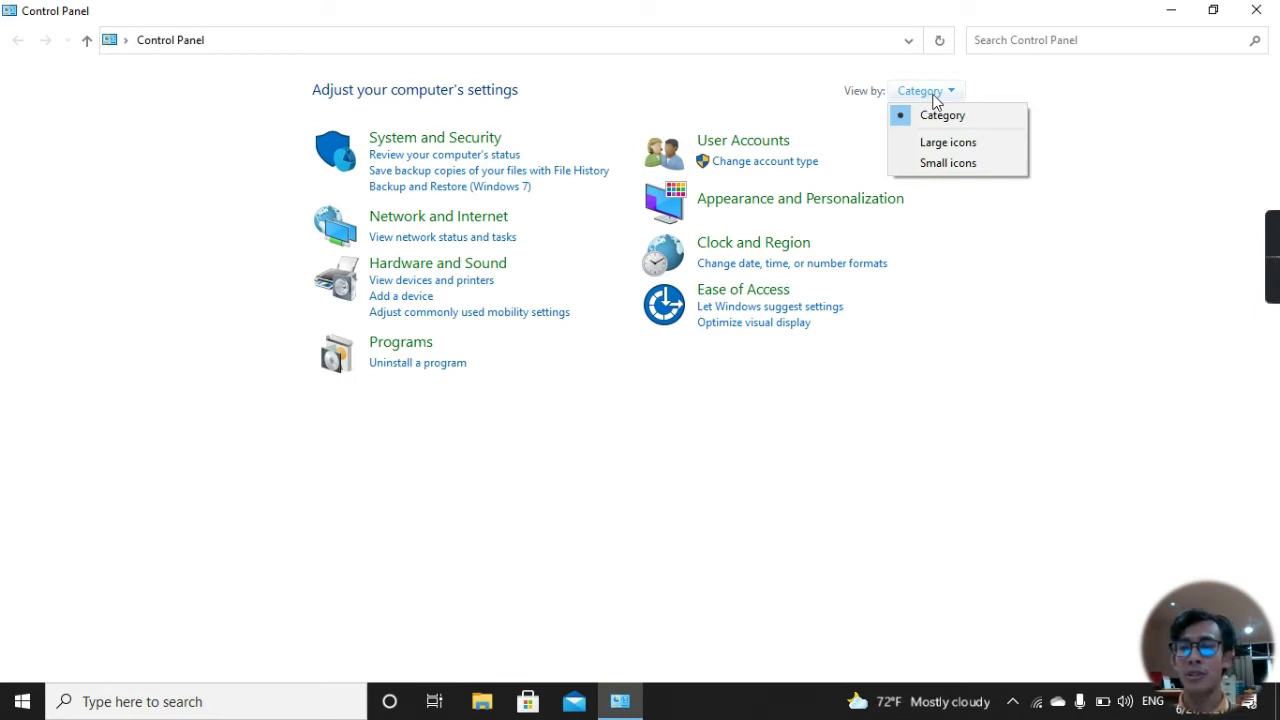
{"action": "left_click", "coordinate": [948, 198]}
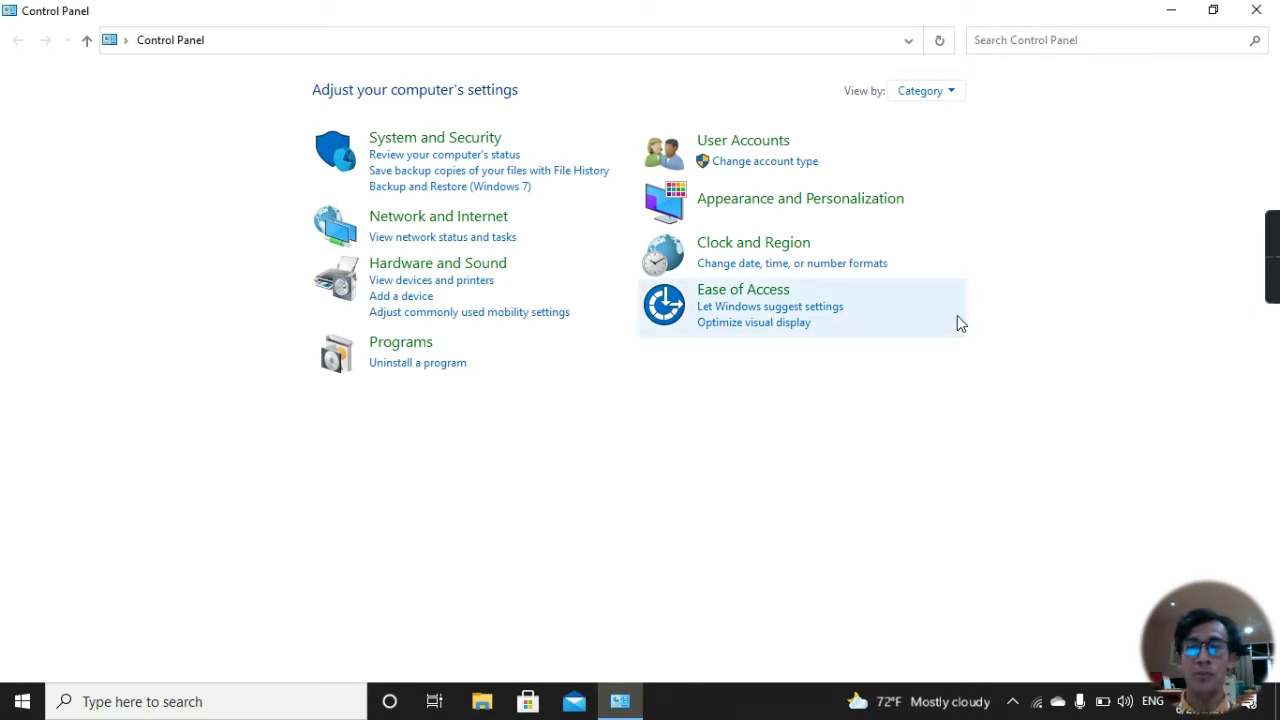
{"action": "left_click", "coordinate": [928, 93]}
{"action": "left_click", "coordinate": [1076, 117]}
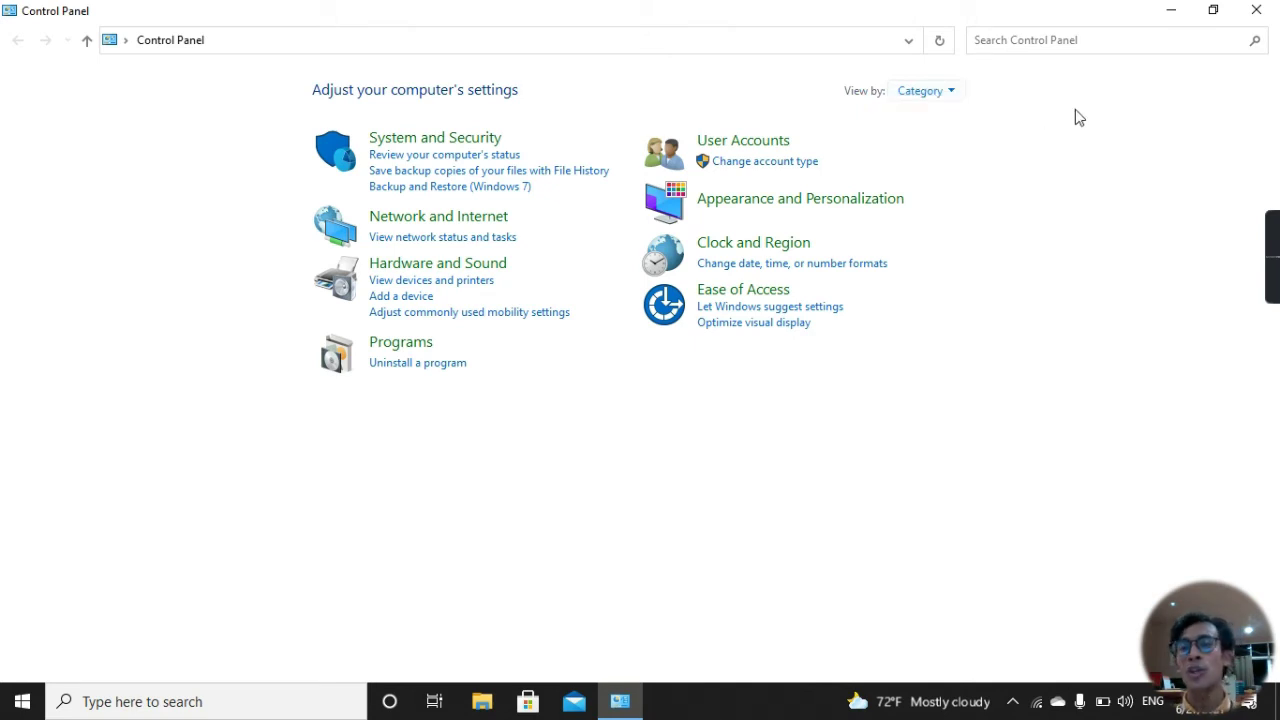
Step: Search Control Panel for "mail" and return to the category overview
{"action": "left_click", "coordinate": [1051, 40]}
{"action": "type", "text": "mail"}
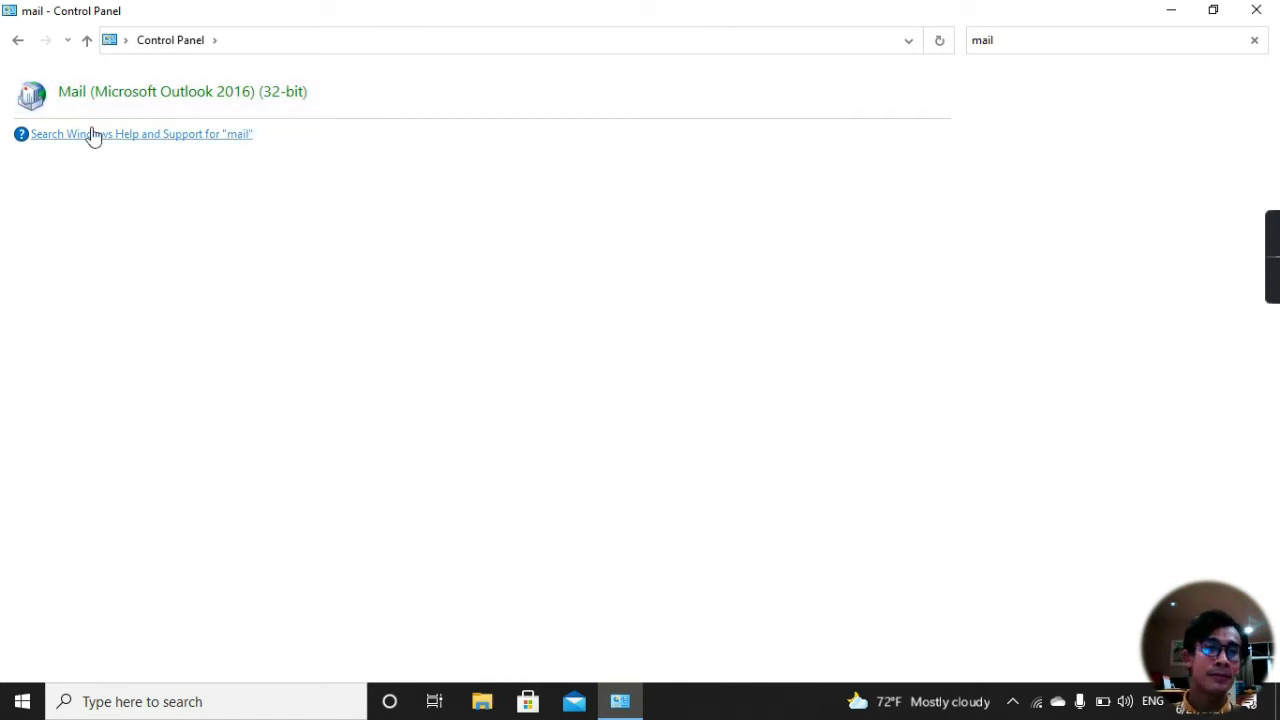
{"action": "left_click", "coordinate": [18, 42]}
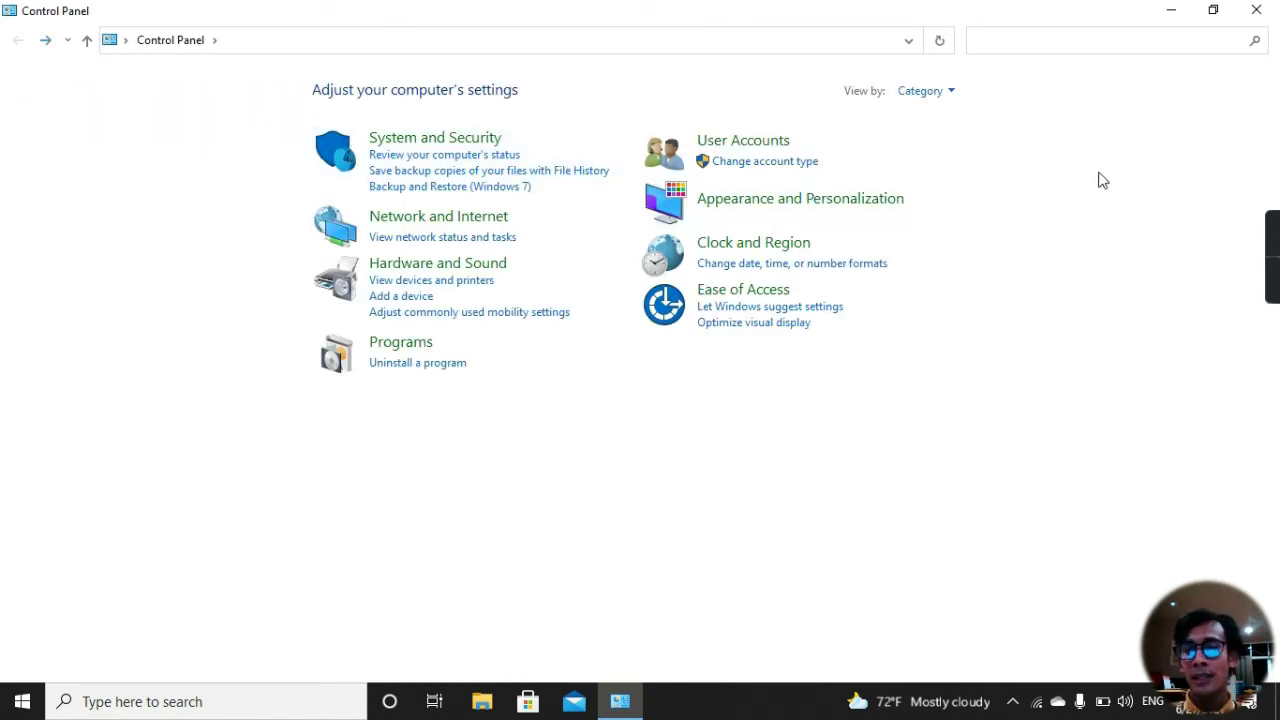
Step: Switch the Control Panel view to large icons and try the small icons view
{"action": "left_click", "coordinate": [924, 95]}
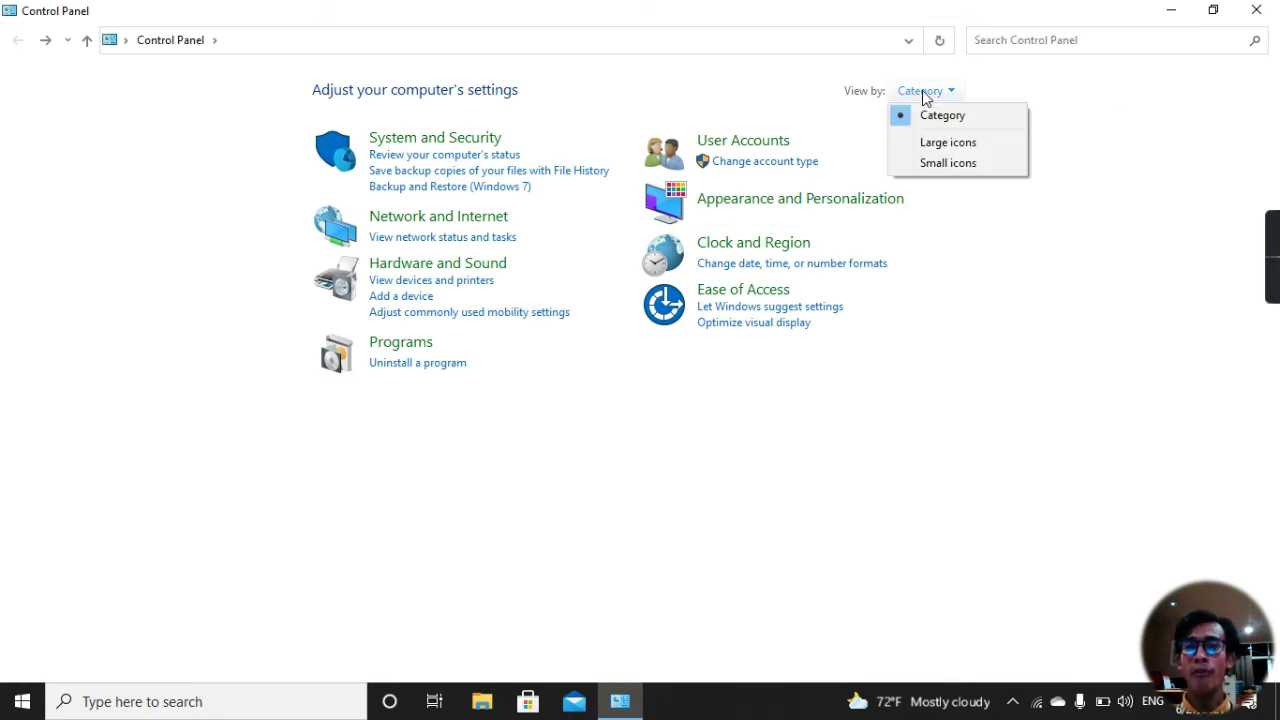
{"action": "left_click", "coordinate": [952, 145]}
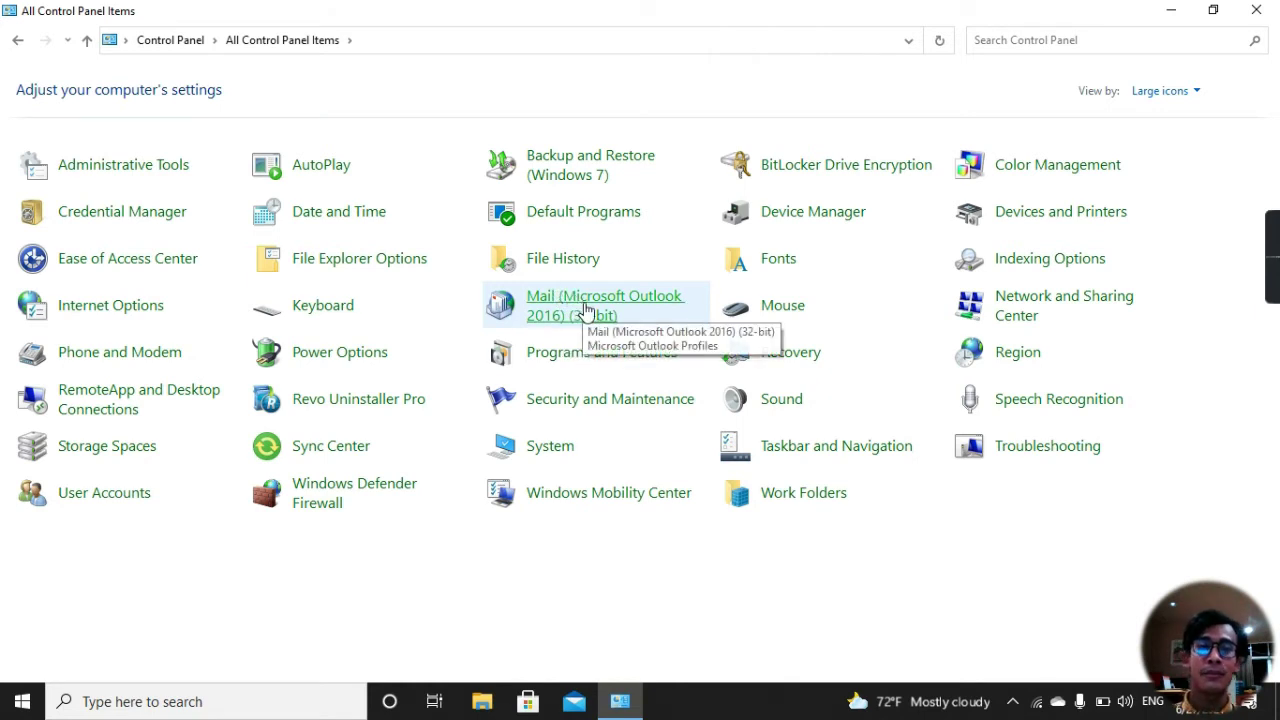
{"action": "left_click", "coordinate": [1168, 92]}
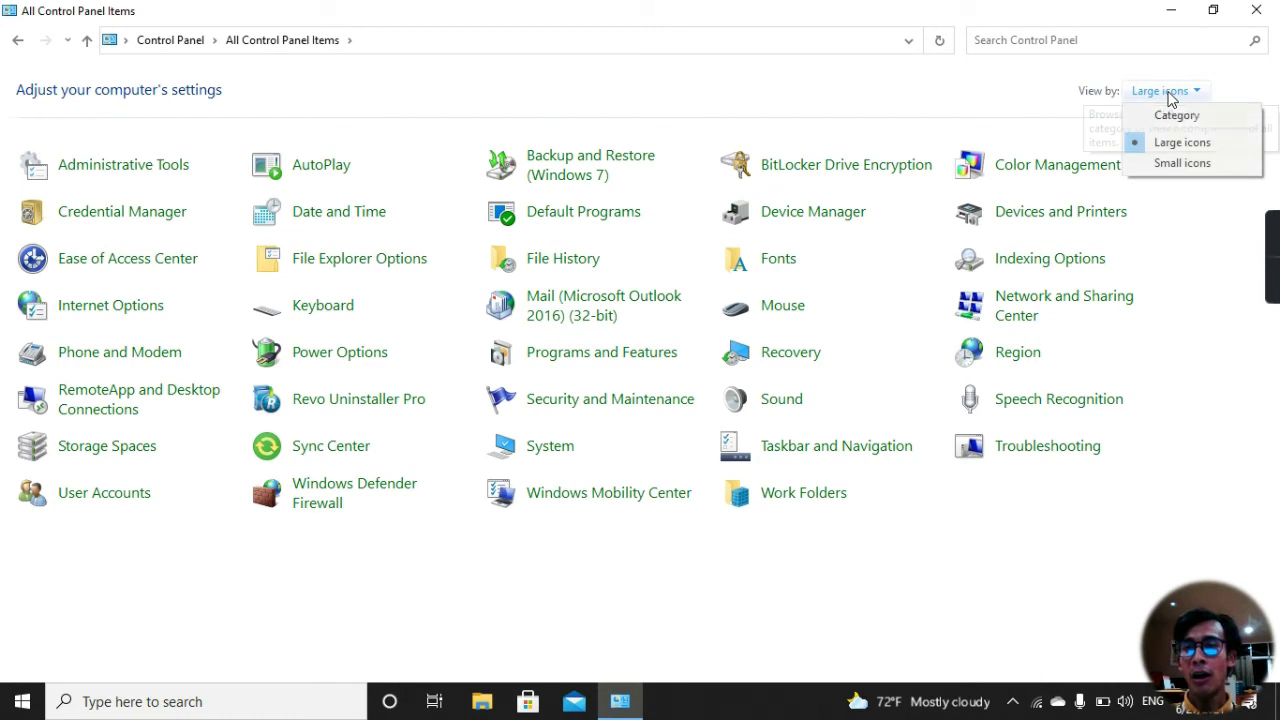
{"action": "left_click", "coordinate": [1183, 165]}
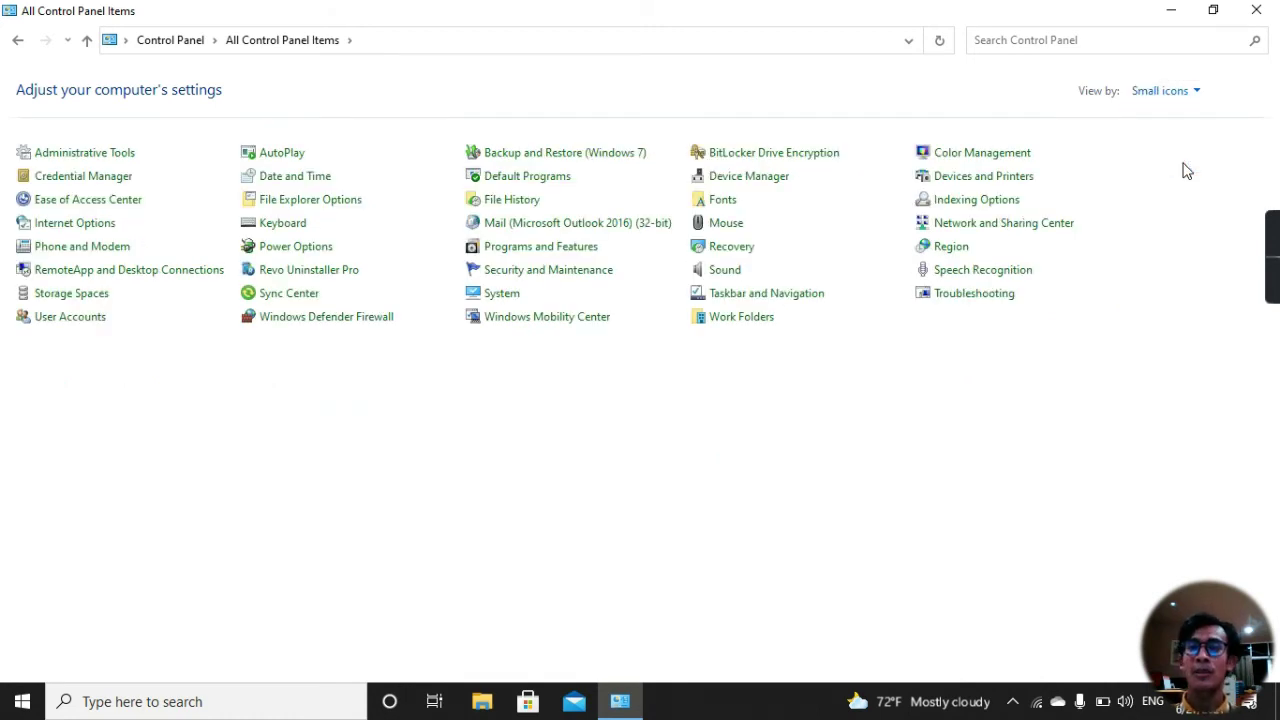
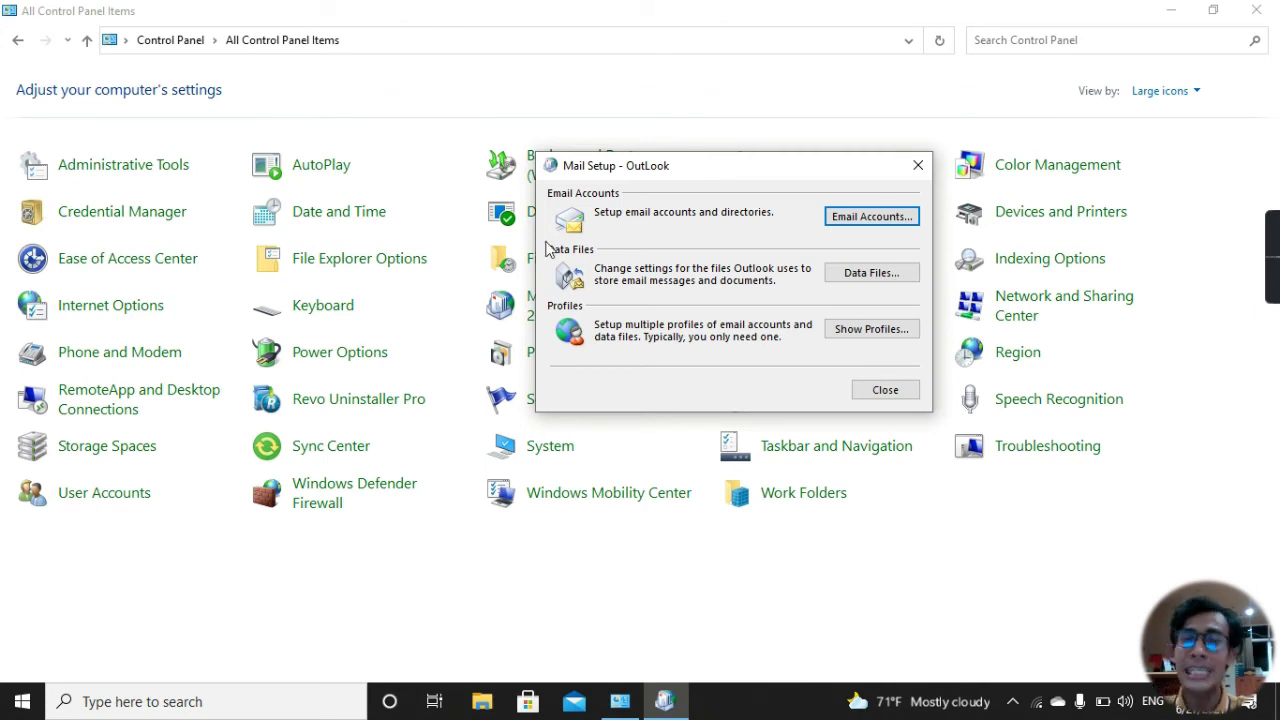
Step: Show the mail profiles from Mail Setup and add a new profile named "Dome Resort"
{"action": "left_click", "coordinate": [866, 330]}
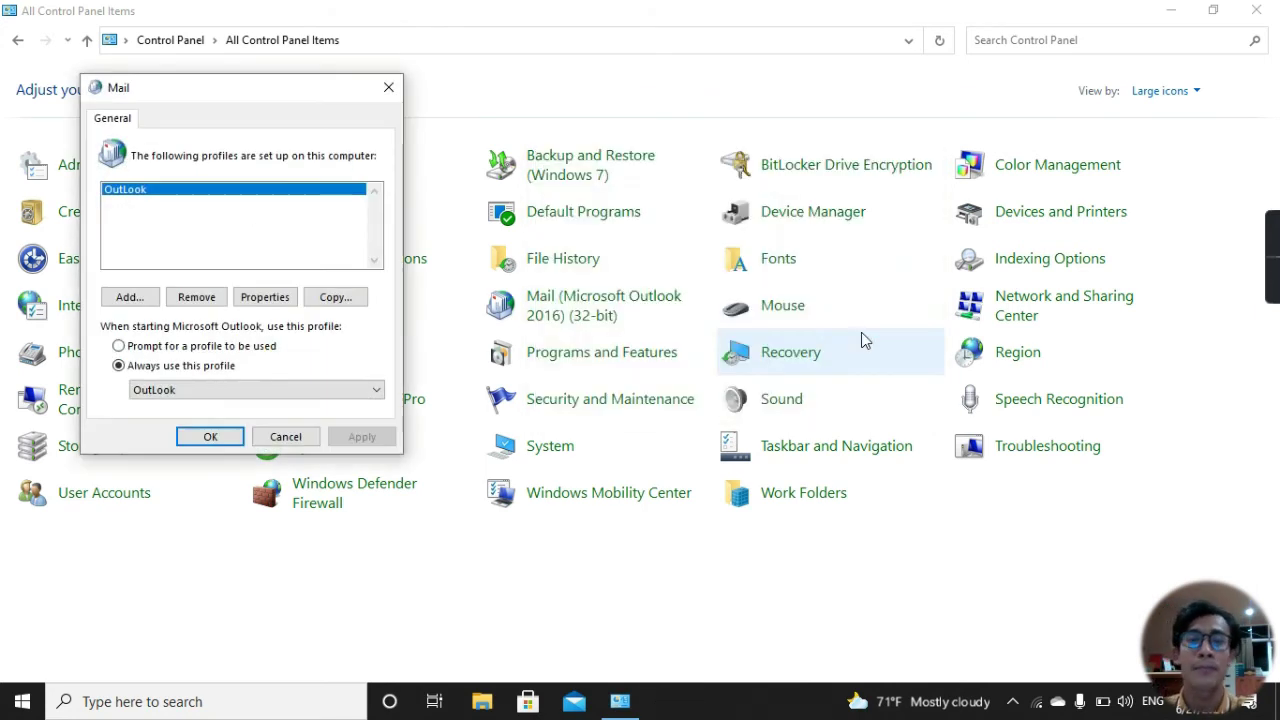
{"action": "left_click_drag", "start_coordinate": [220, 95], "coordinate": [746, 111]}
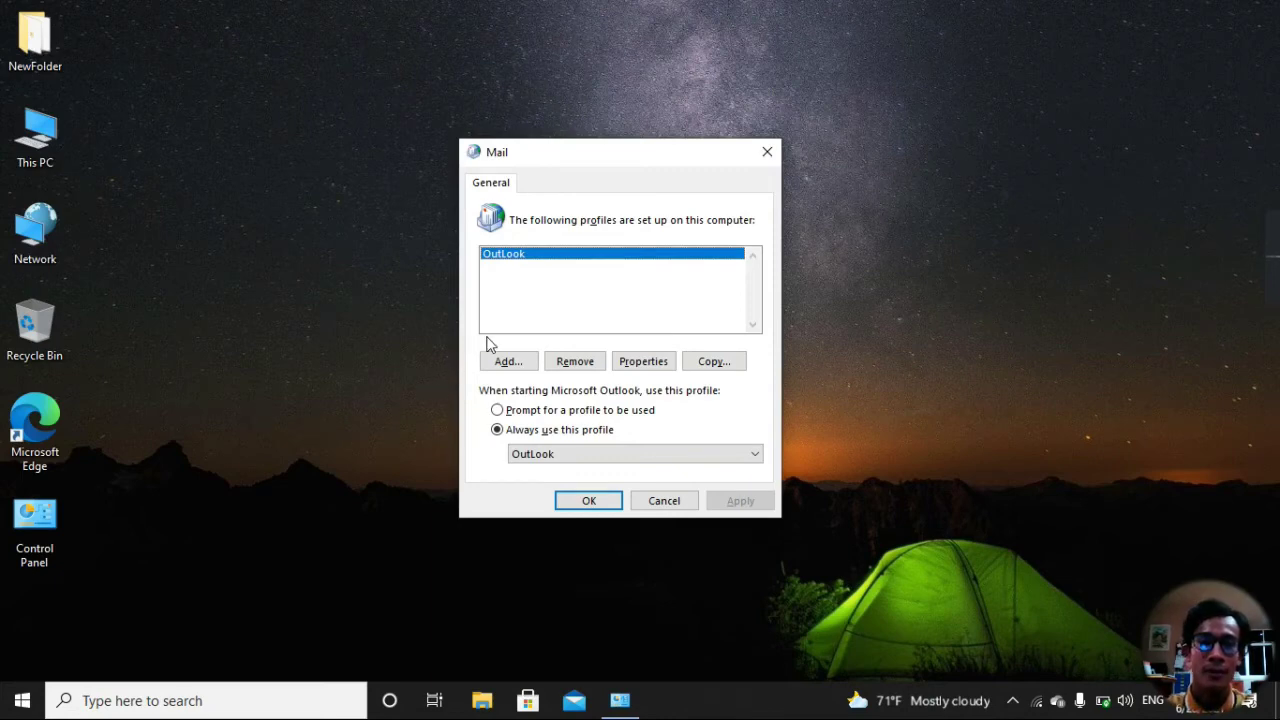
{"action": "left_click", "coordinate": [509, 364]}
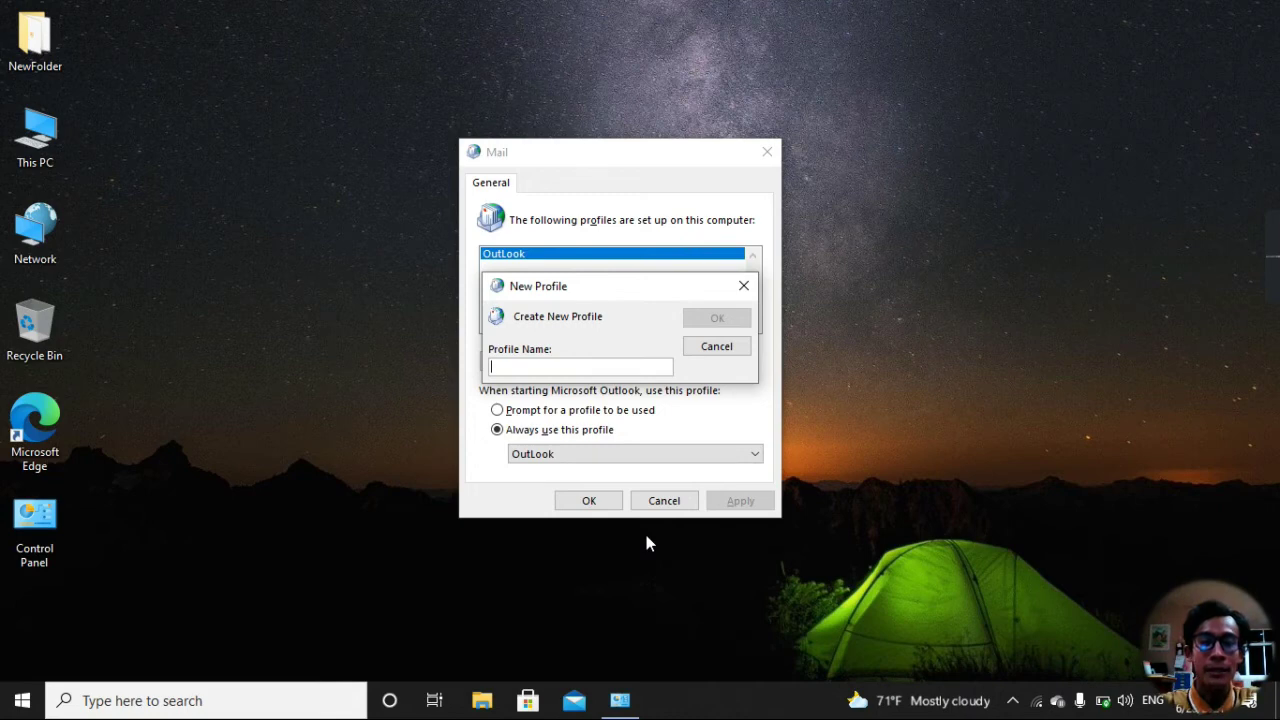
{"action": "type", "text": "Dome Resort"}
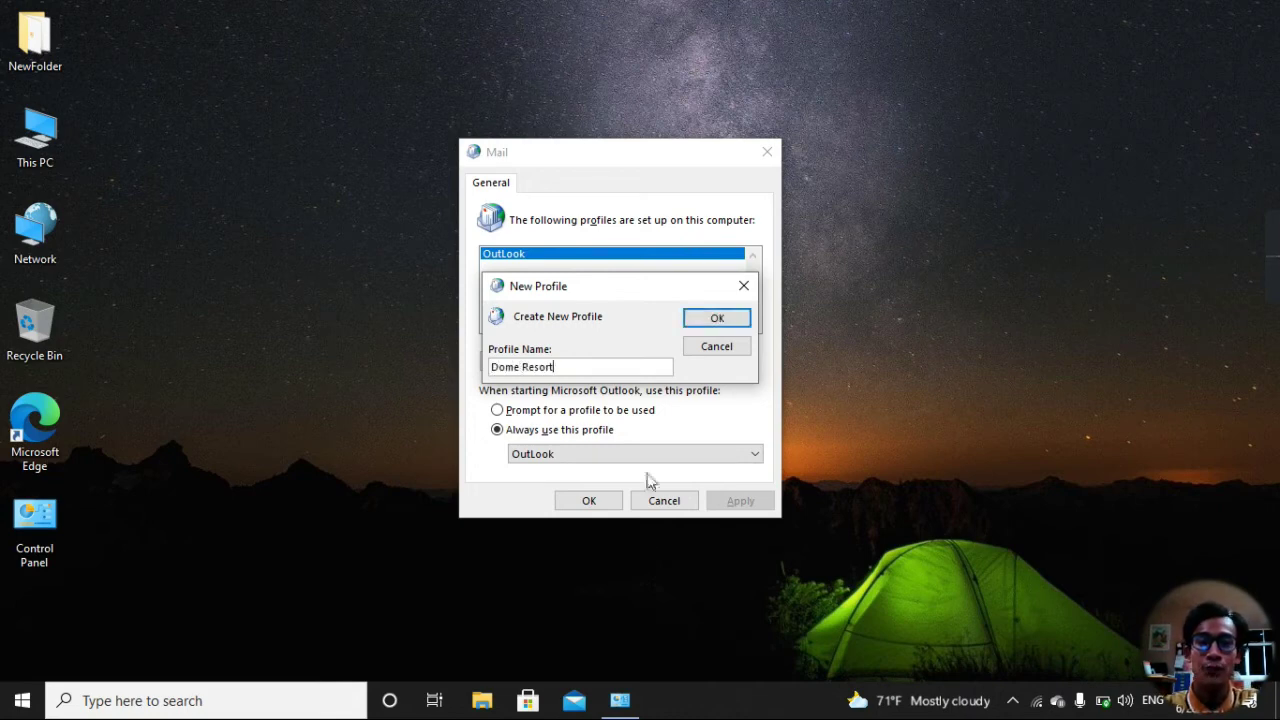
{"action": "left_click", "coordinate": [710, 320]}
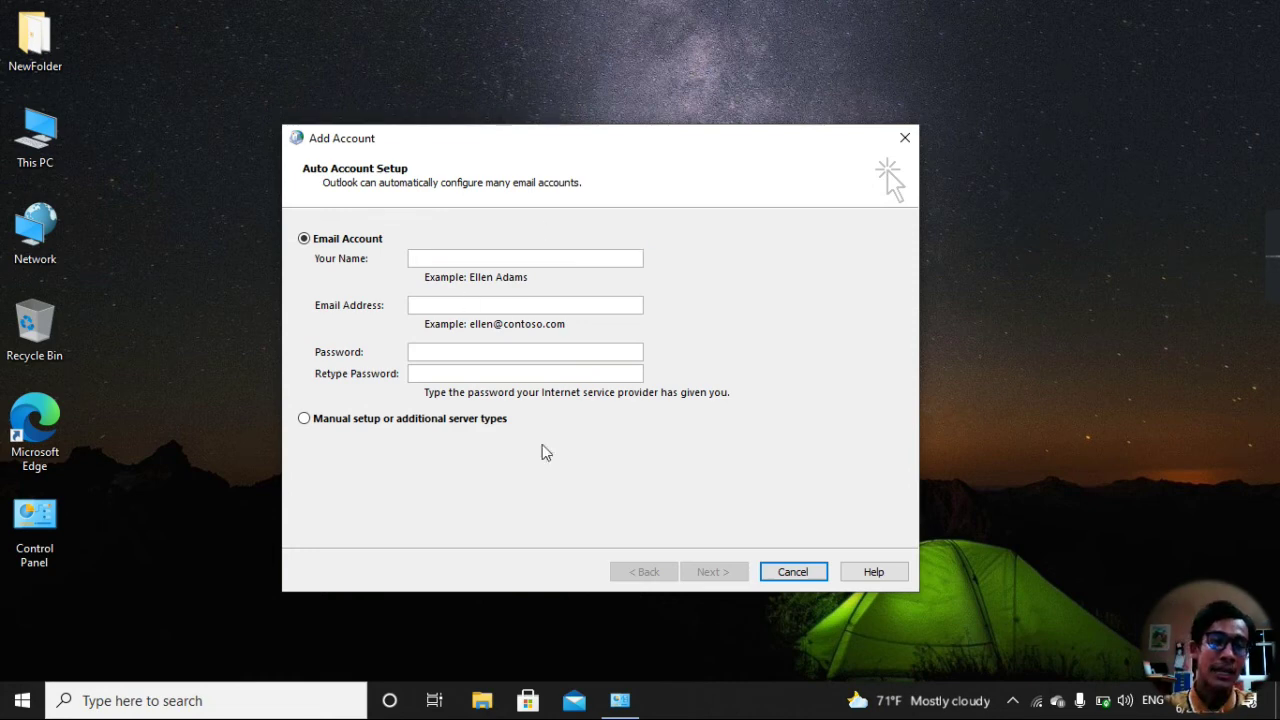
Step: Choose manual setup for the new account and select POP or IMAP as the account type
{"action": "left_click", "coordinate": [305, 419]}
{"action": "left_click", "coordinate": [733, 572]}
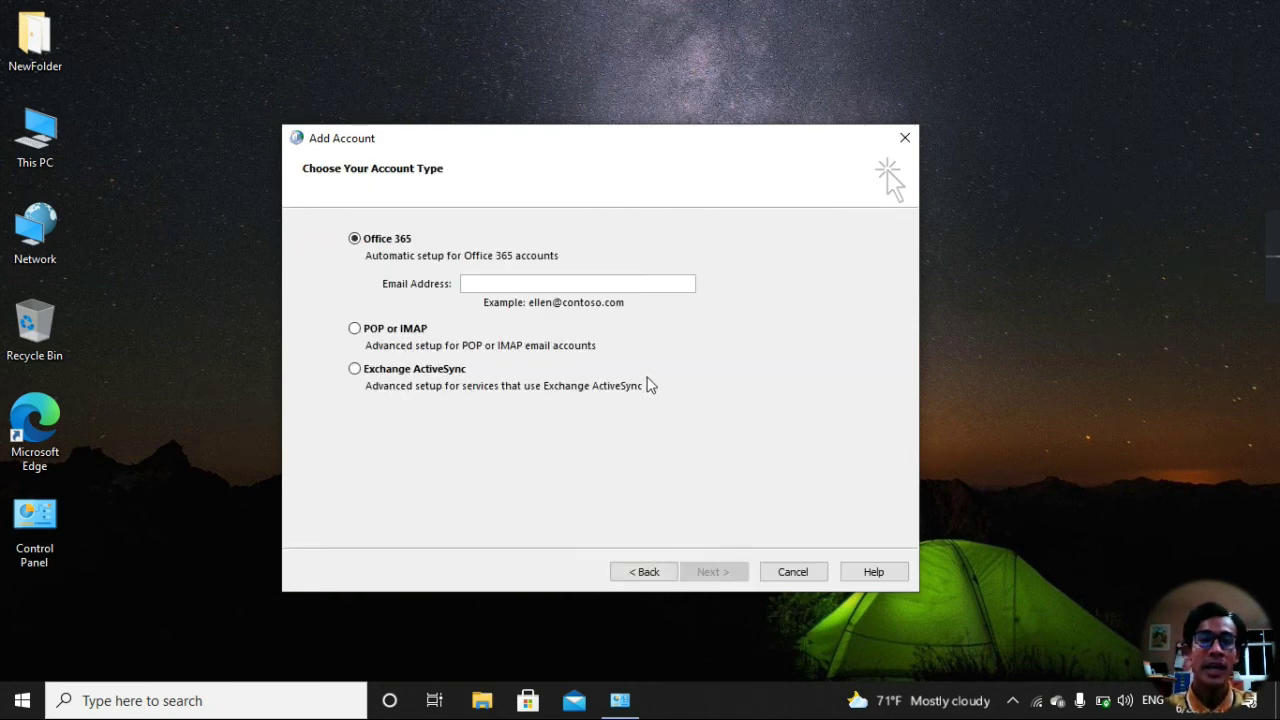
{"action": "left_click", "coordinate": [392, 332]}
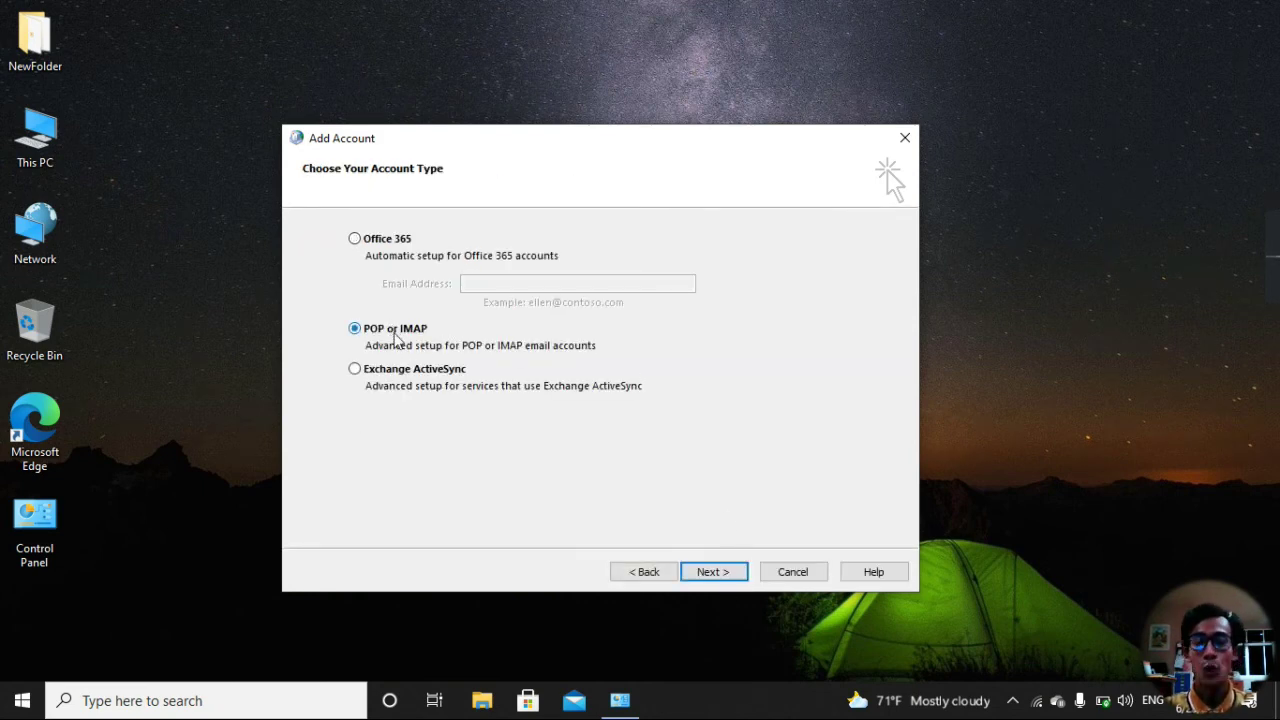
{"action": "left_click", "coordinate": [724, 572]}
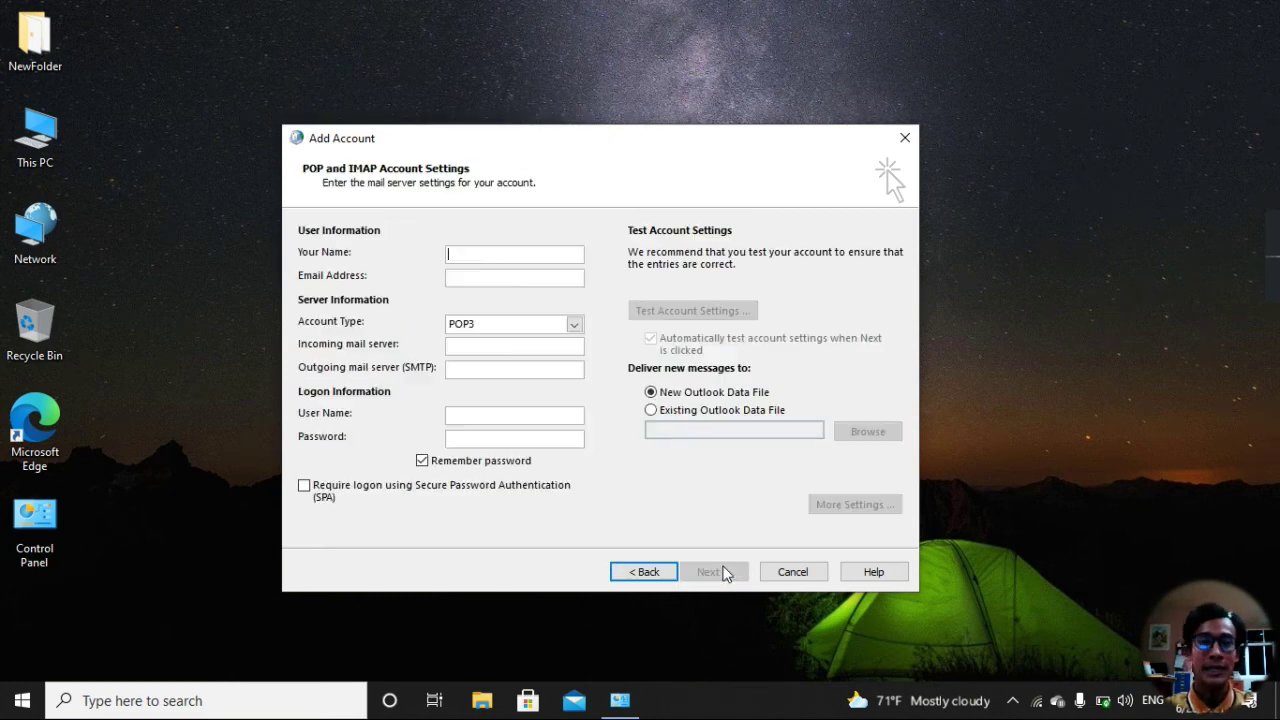
Step: Fill in the IMAP account settings with "Dome Resort" as the account name, close the settings test and finish the account setup
{"action": "type", "text": "Dome Resort"}
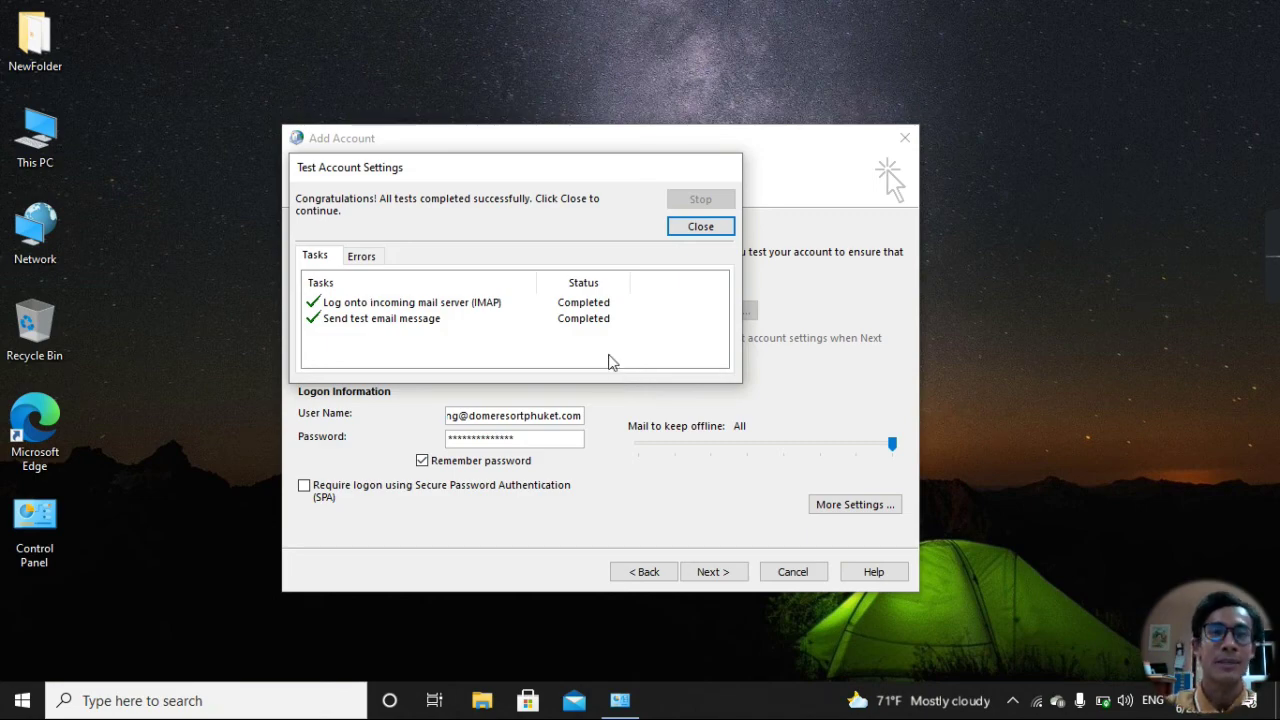
{"action": "left_click", "coordinate": [695, 226]}
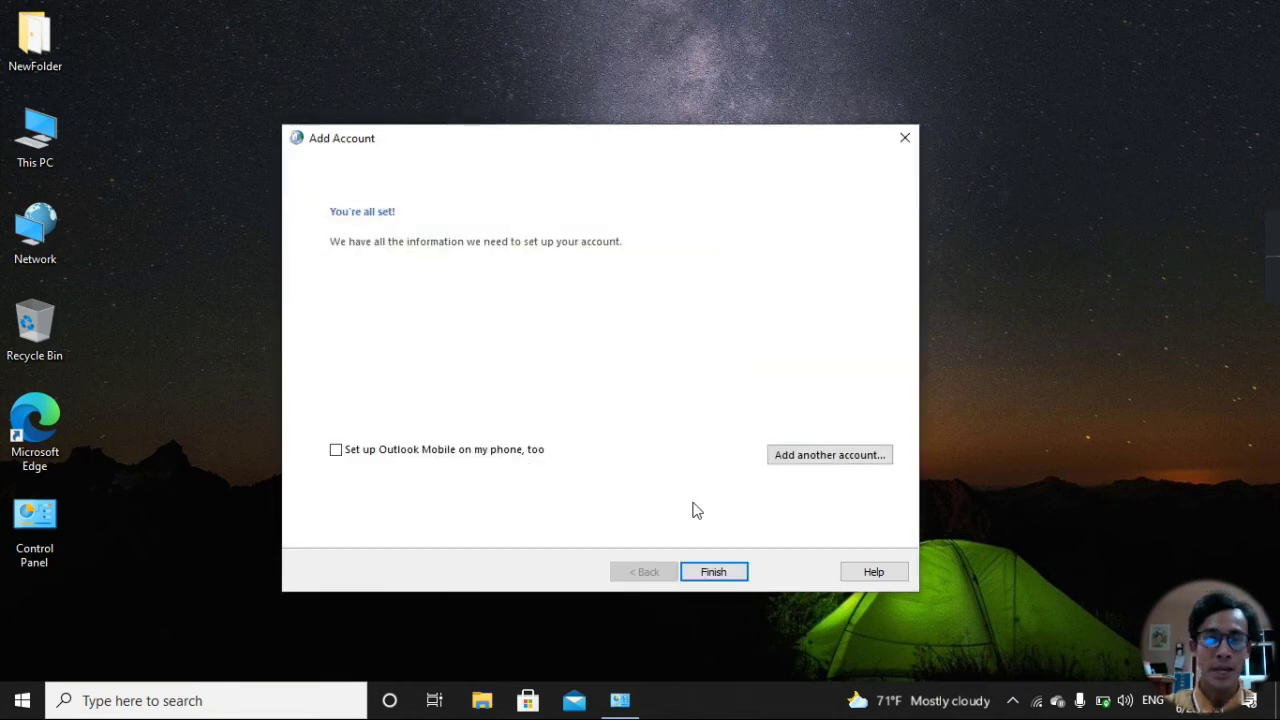
{"action": "left_click", "coordinate": [714, 572]}
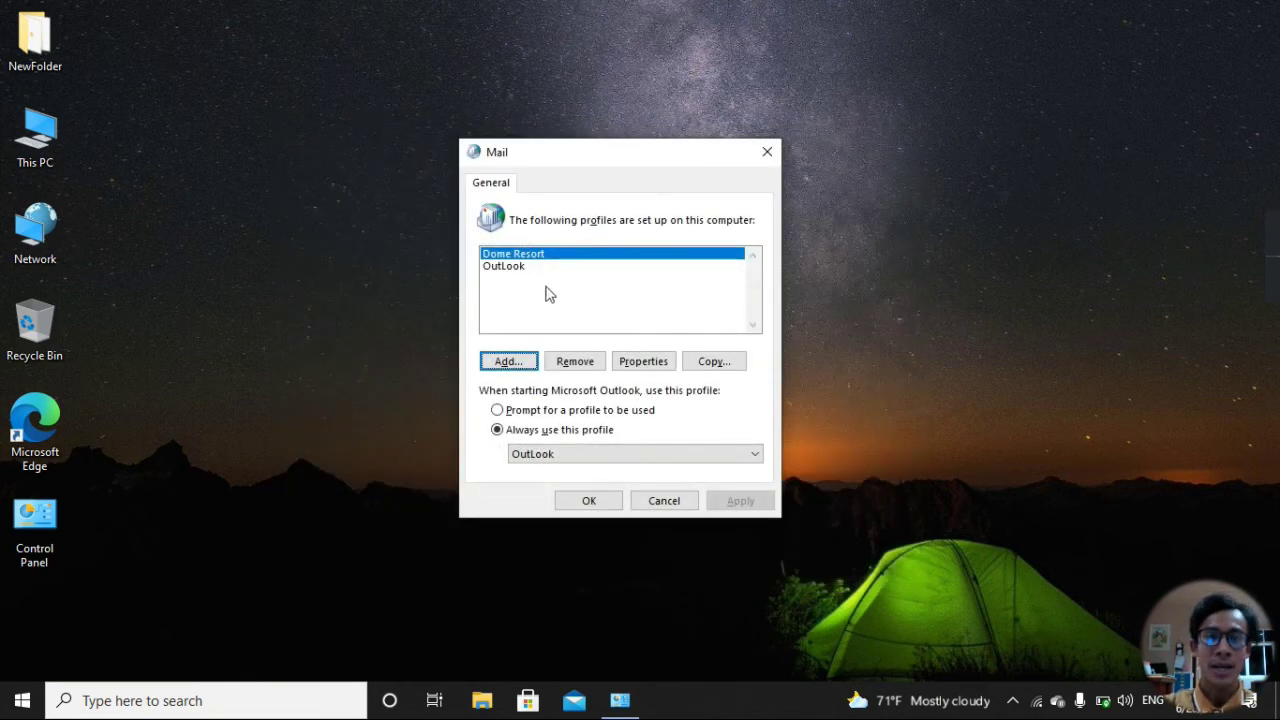
Step: Remove the OutLook profile and apply the mail settings with Dome Resort as the profile always used
{"action": "left_click", "coordinate": [522, 267]}
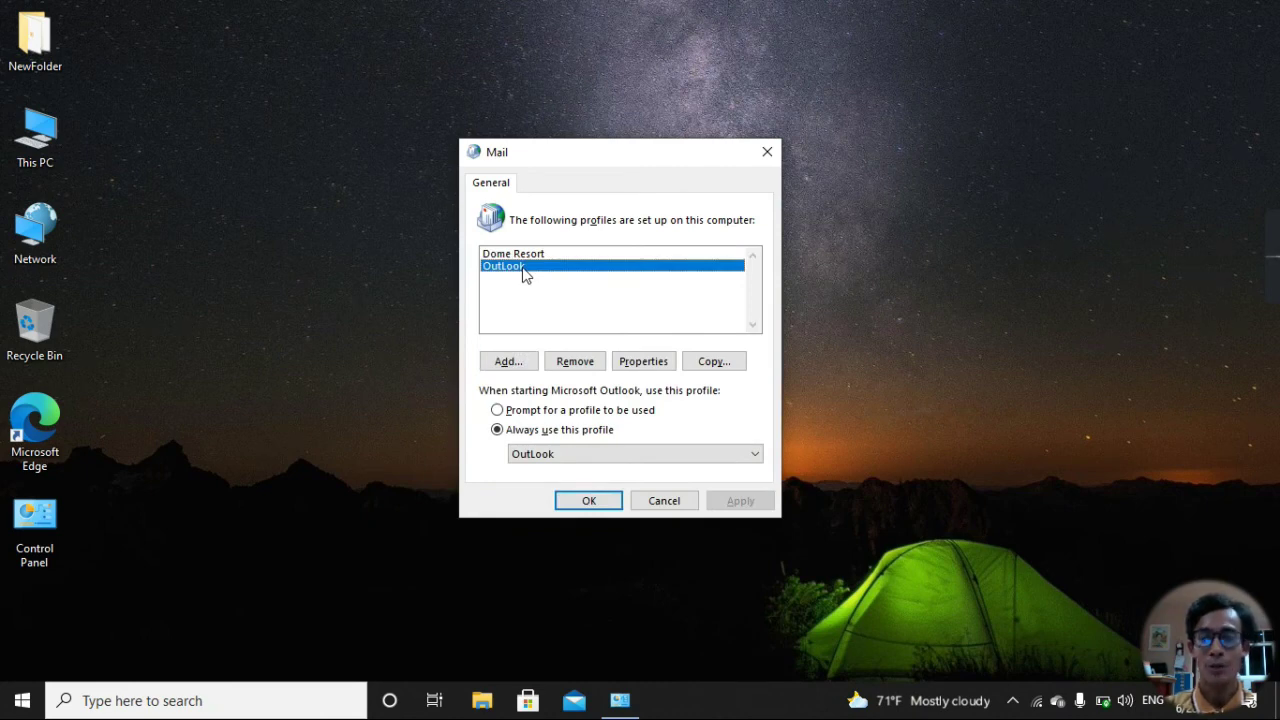
{"action": "left_click", "coordinate": [589, 365]}
{"action": "left_click", "coordinate": [748, 367]}
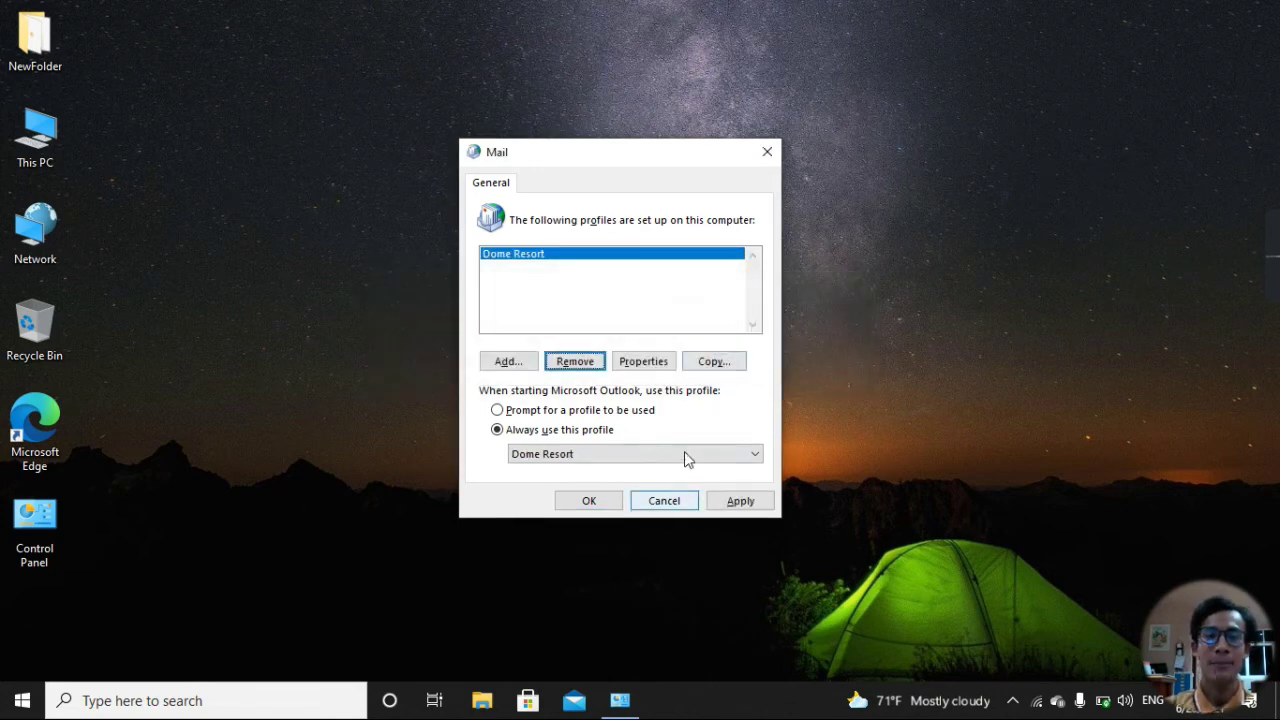
{"action": "left_click", "coordinate": [740, 501]}
{"action": "left_click", "coordinate": [589, 503]}
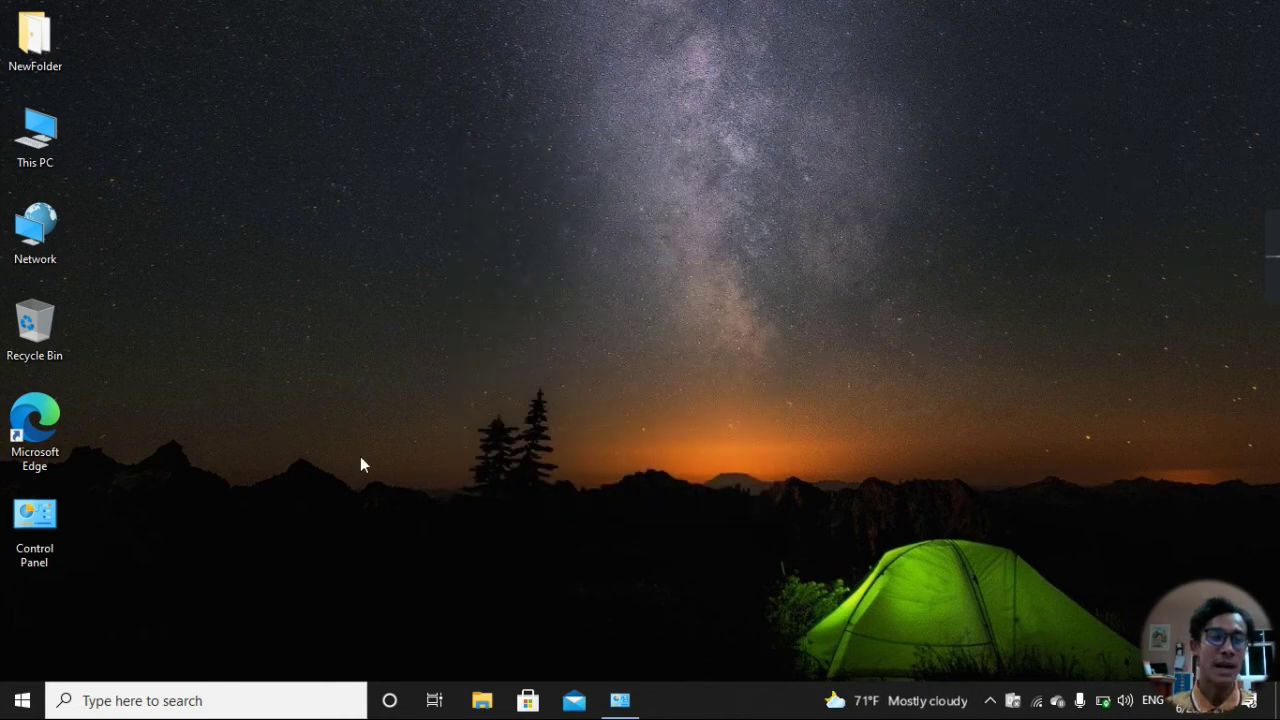
Step: Switch to Outlook and check the new account's Inbox for the Microsoft Outlook test message
{"action": "left_click", "coordinate": [22, 700]}
{"action": "left_click", "coordinate": [370, 640]}
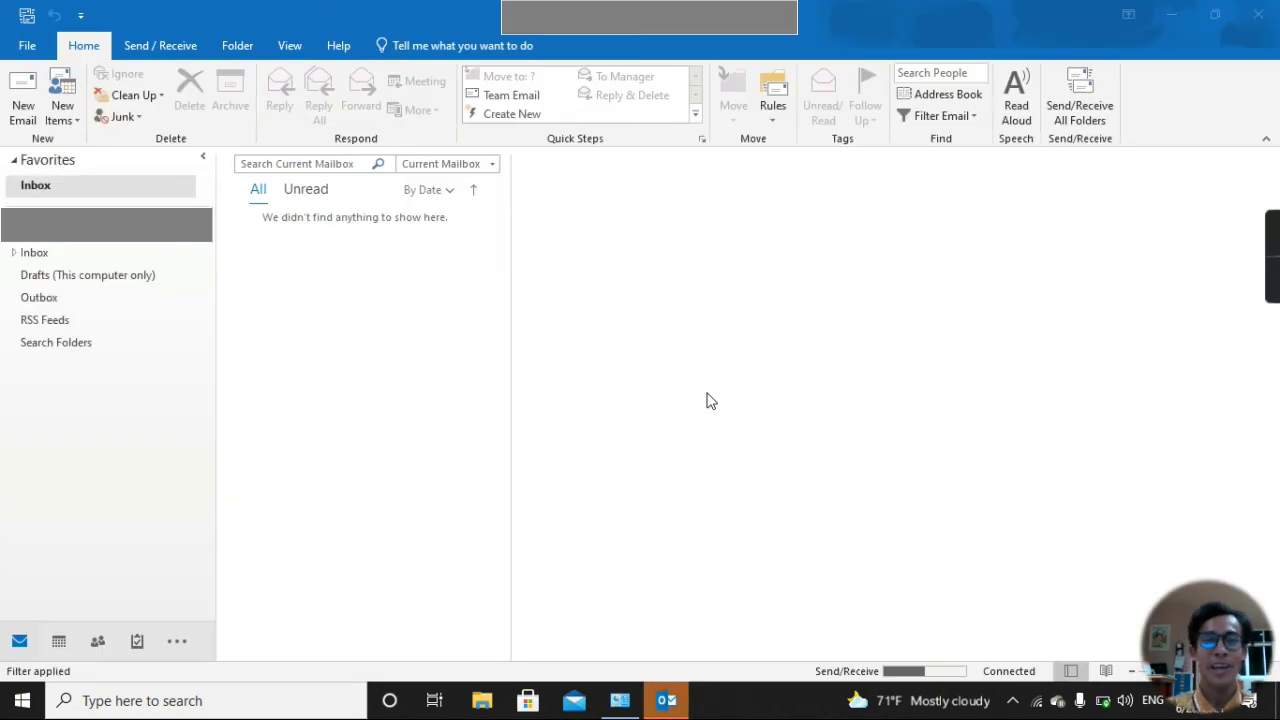
{"action": "left_click", "coordinate": [88, 244]}
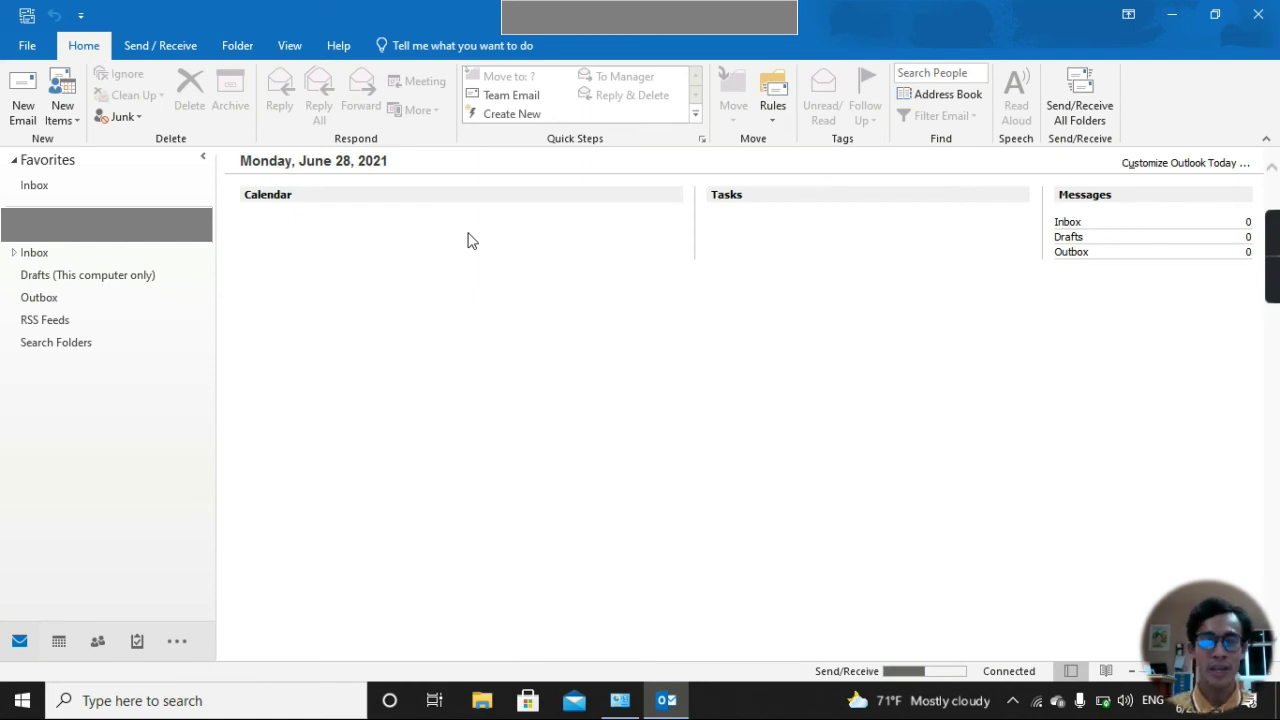
{"action": "left_click", "coordinate": [60, 255]}
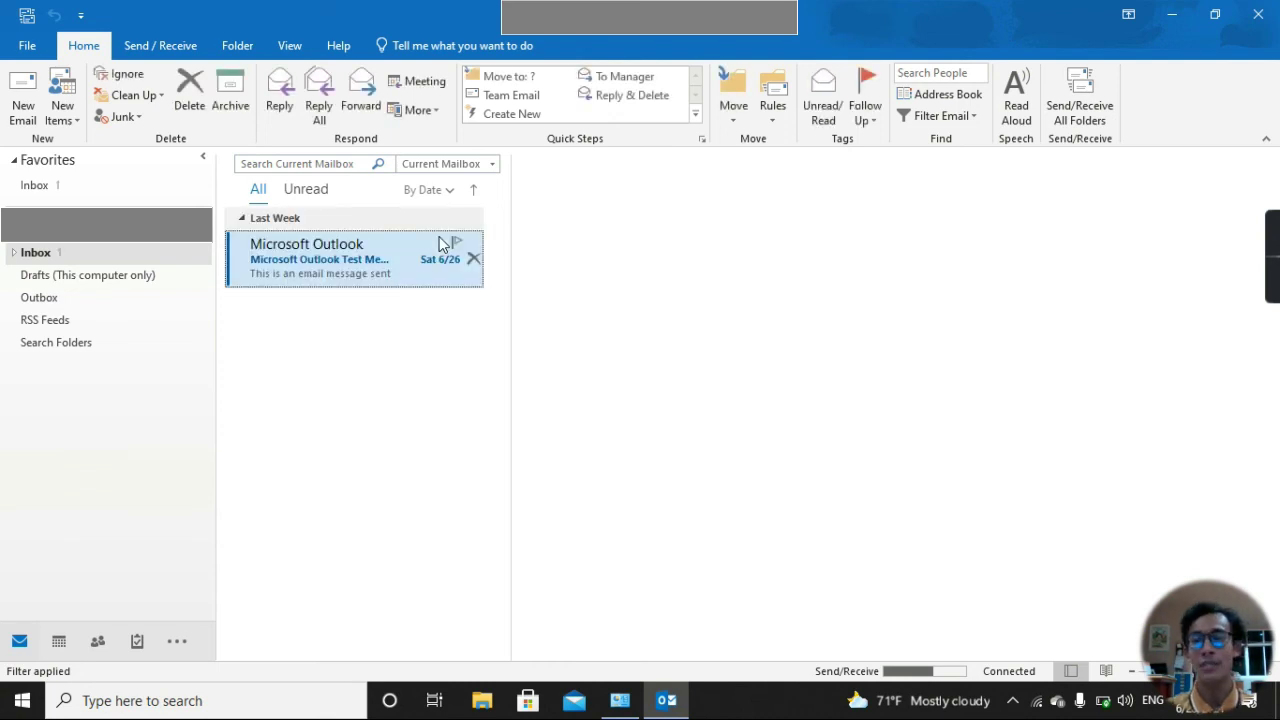
{"action": "left_click", "coordinate": [440, 244]}
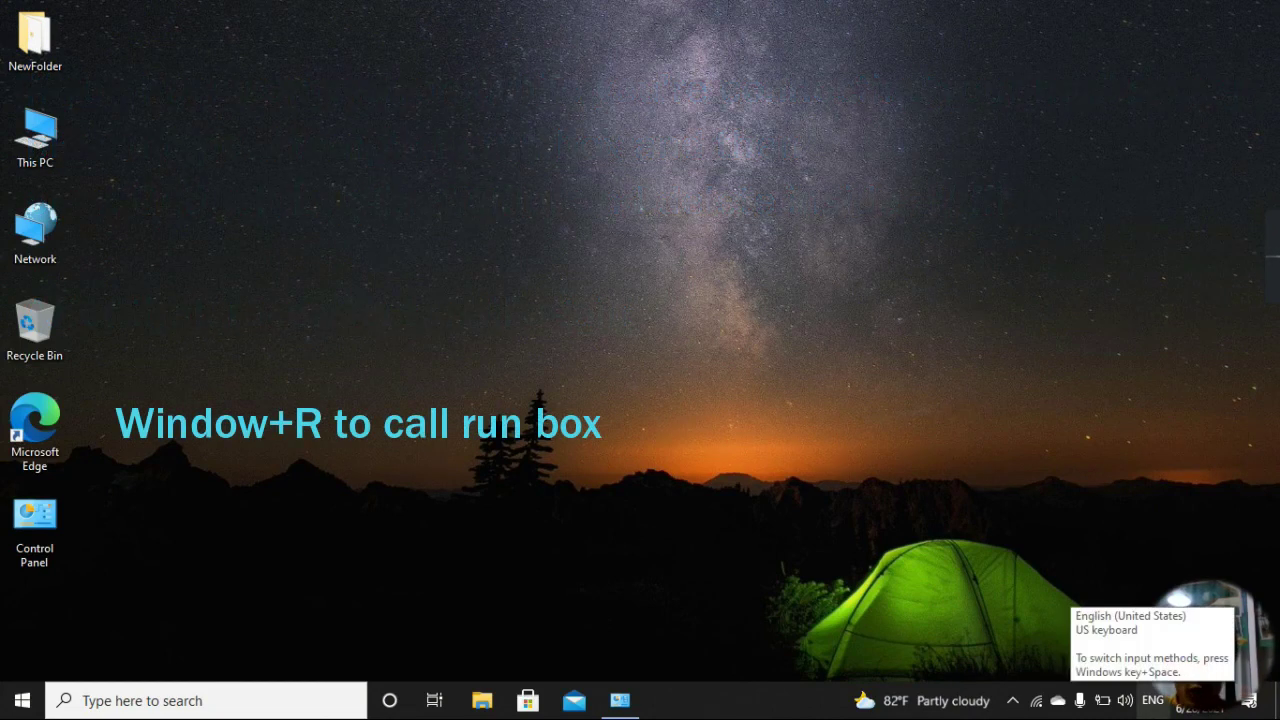
Step: Open the %temp% folder from the Run box and maximize its window
{"action": "key", "text": "super+r"}
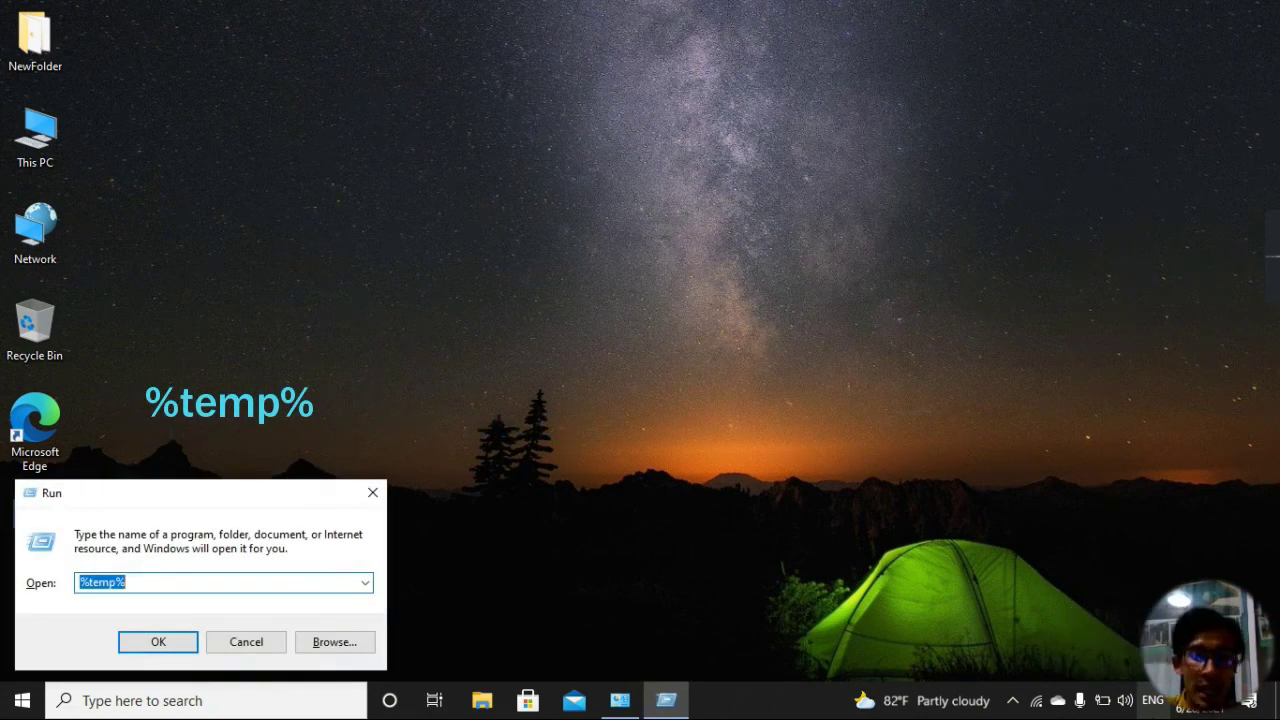
{"action": "type", "text": "%temp%"}
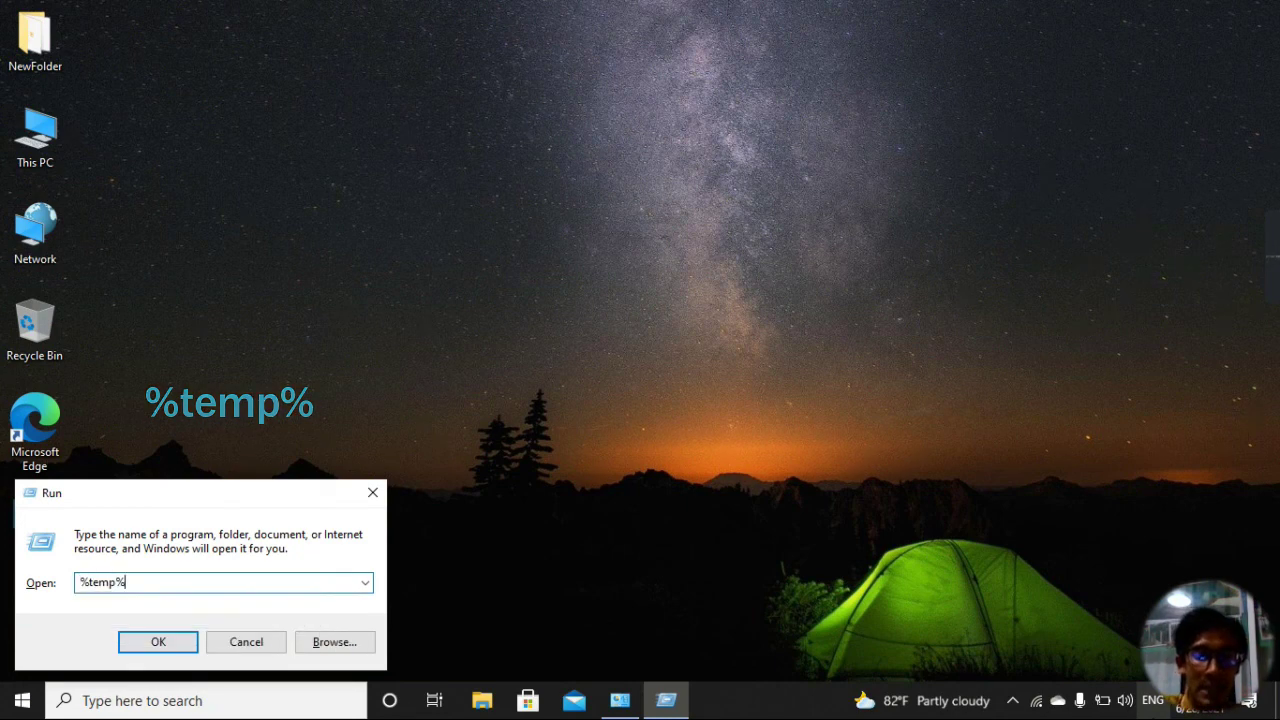
{"action": "key", "text": "Return"}
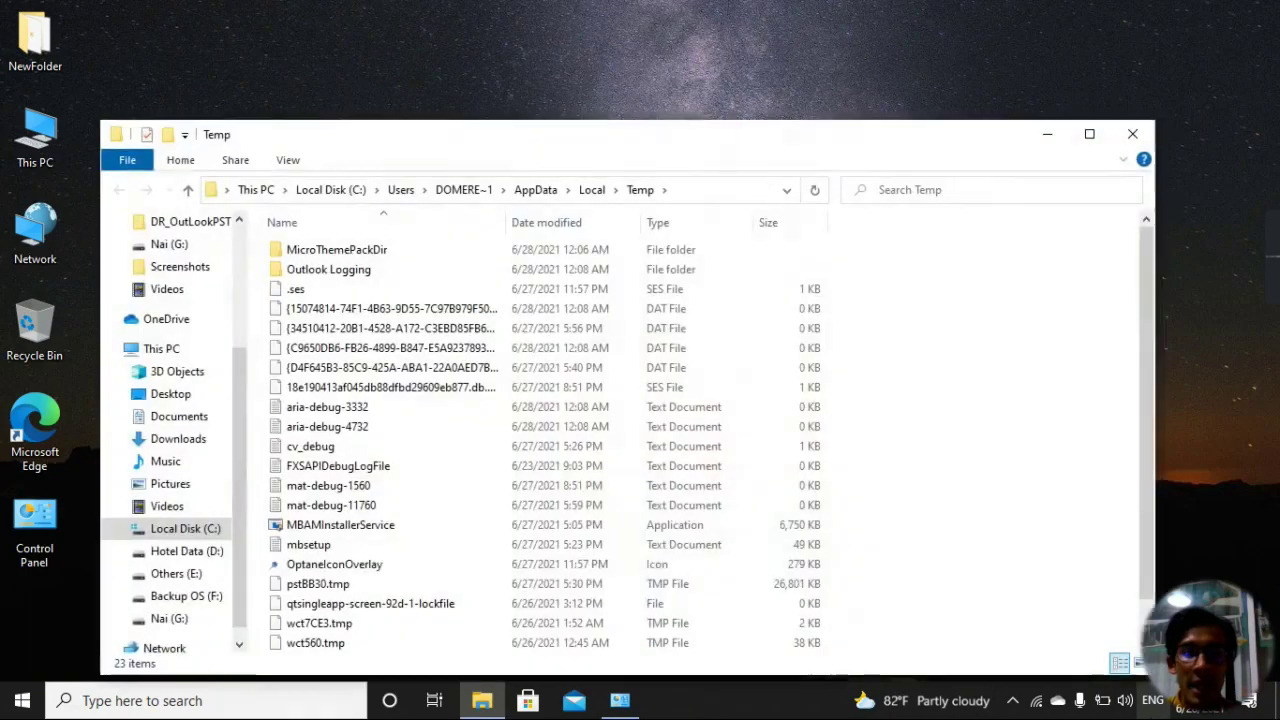
{"action": "double_click", "coordinate": [985, 131]}
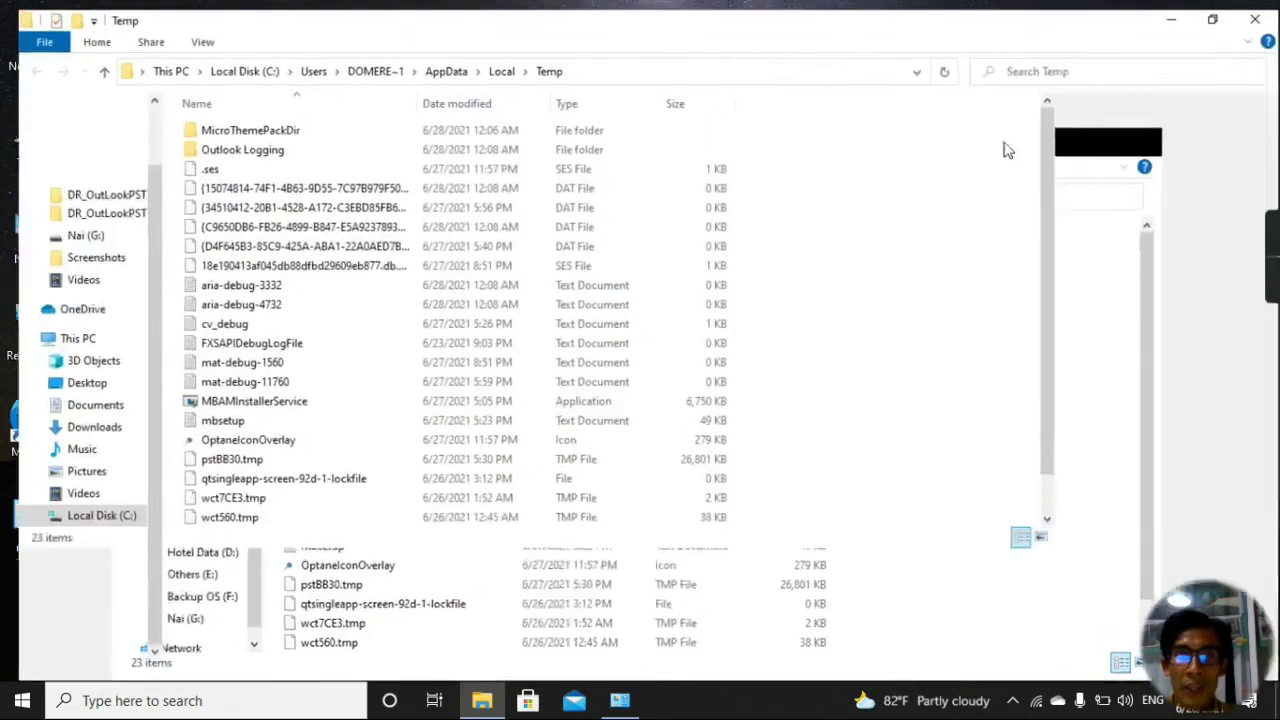
Step: Open the Outlook Logging folder in Temp and select all its files
{"action": "double_click", "coordinate": [282, 150]}
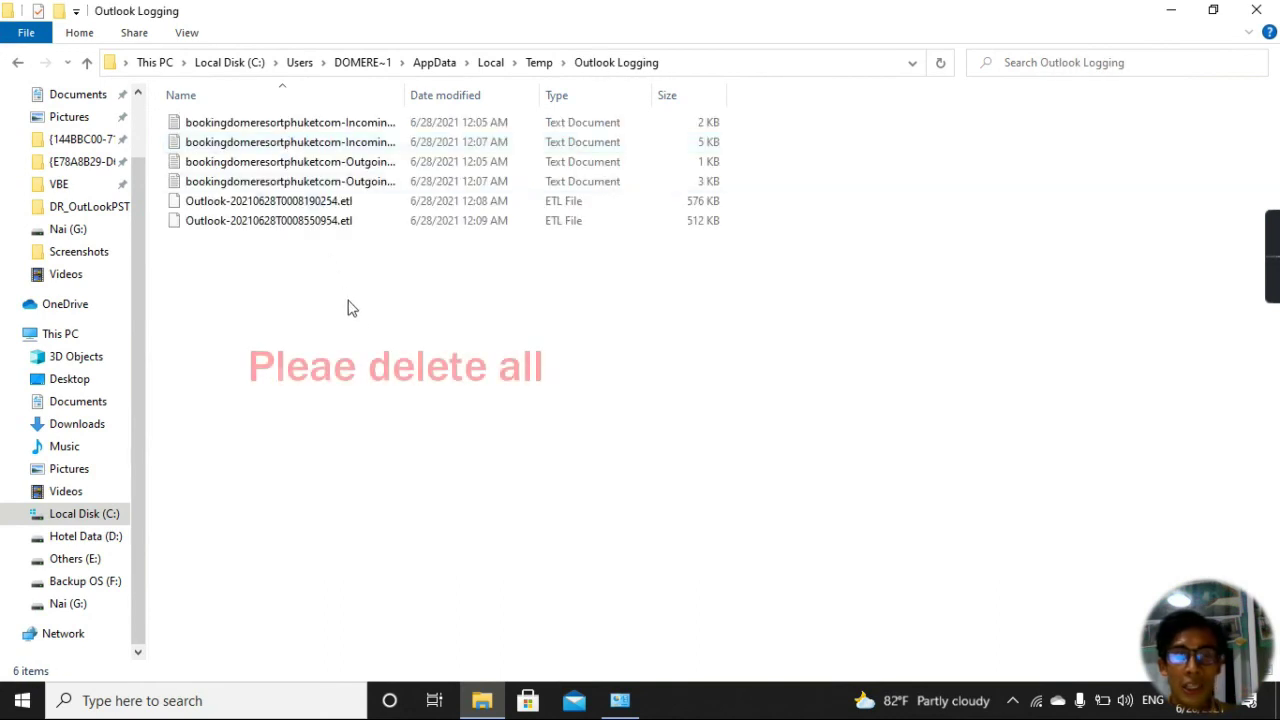
{"action": "left_click_drag", "start_coordinate": [381, 322], "coordinate": [372, 118]}
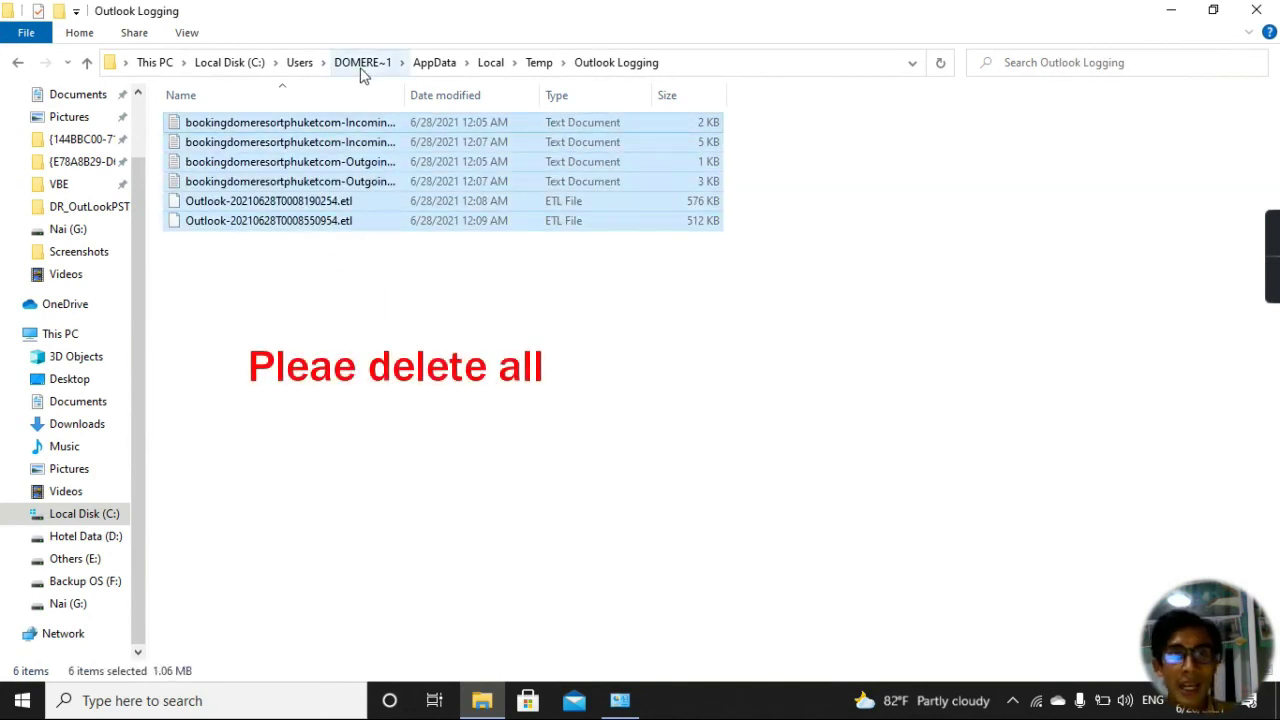